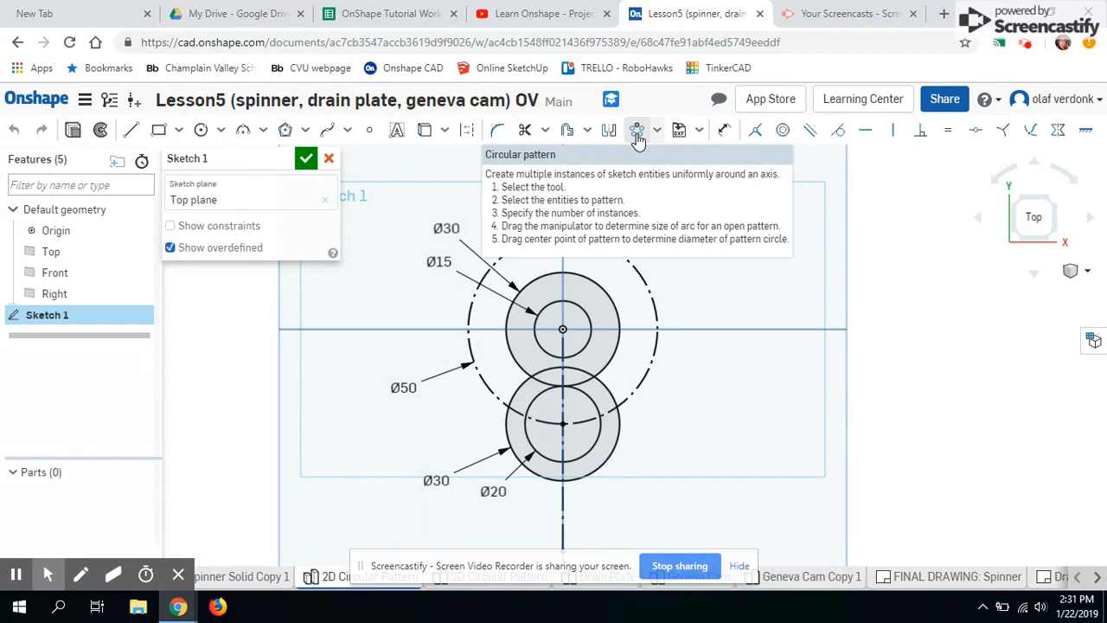
Step: Check the spinner's dimensions in the YouTube lesson's reference drawing and return to the Onshape document
click(551, 17)
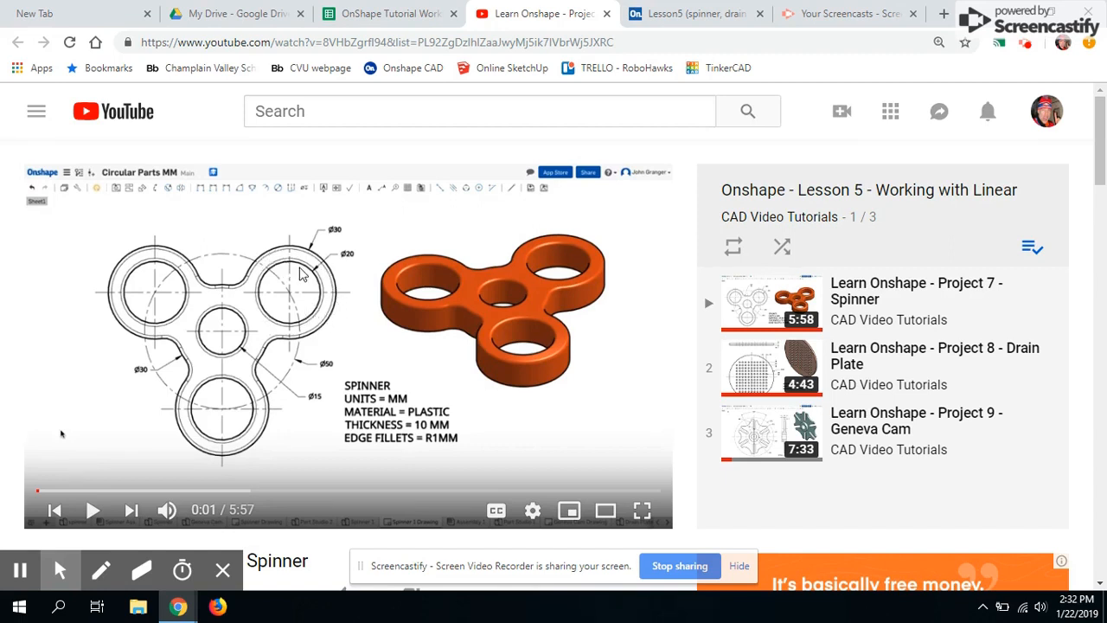
click(679, 14)
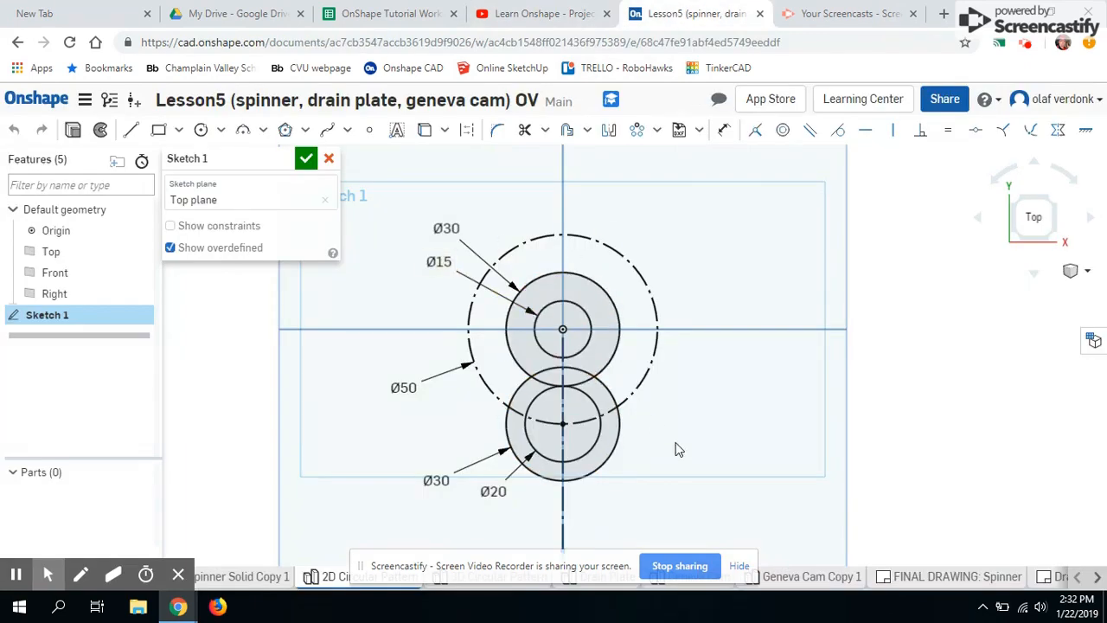
Step: Move the central circles' Ø30 and Ø15 dimension labels farther from the geometry
click(441, 220)
drag(442, 222, 441, 219)
drag(441, 259, 421, 257)
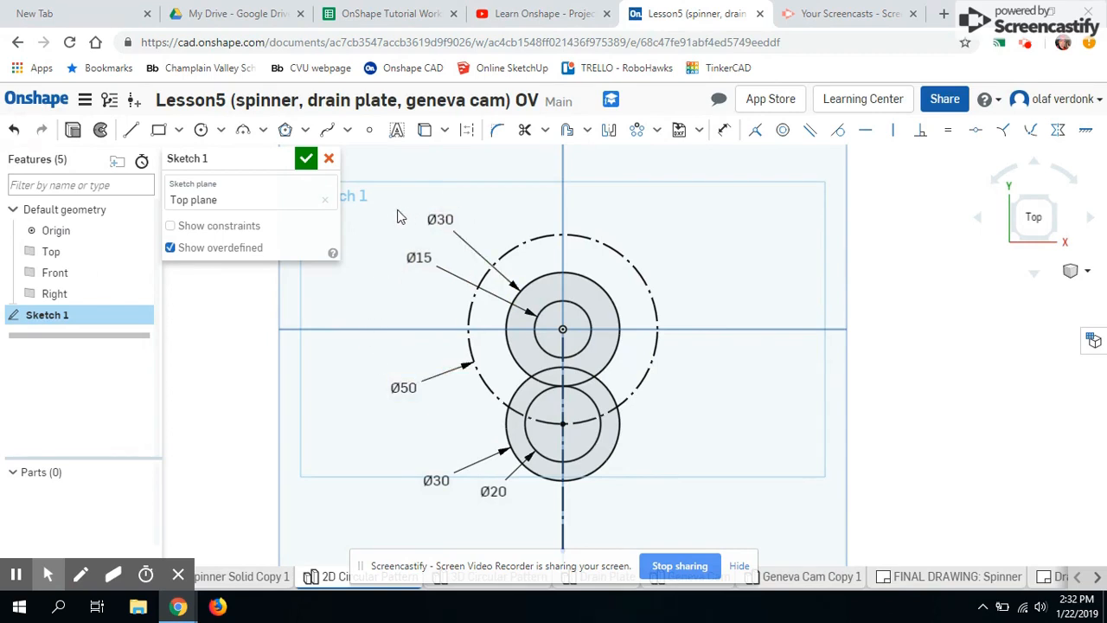
Step: Set the workspace's default length unit to Millimeter and accept the unit settings
click(85, 102)
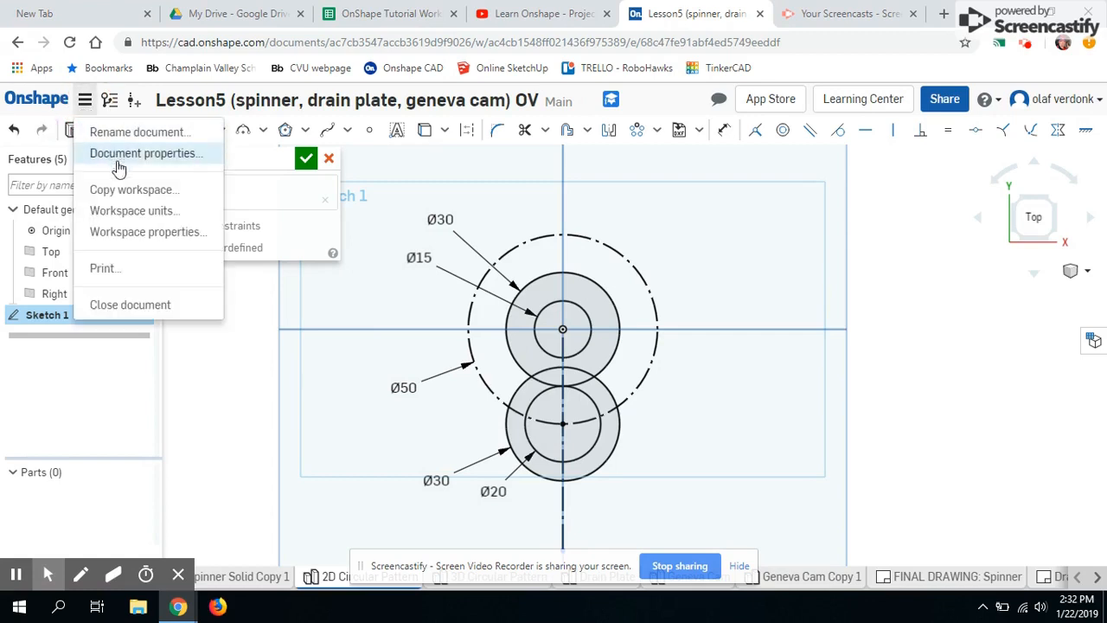
click(128, 212)
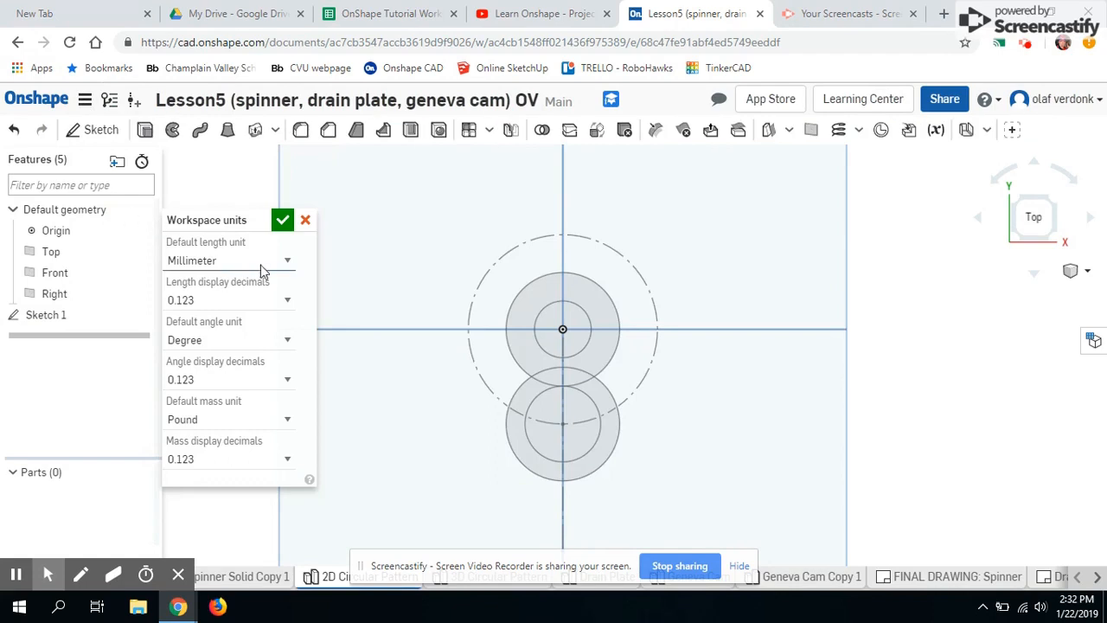
click(288, 262)
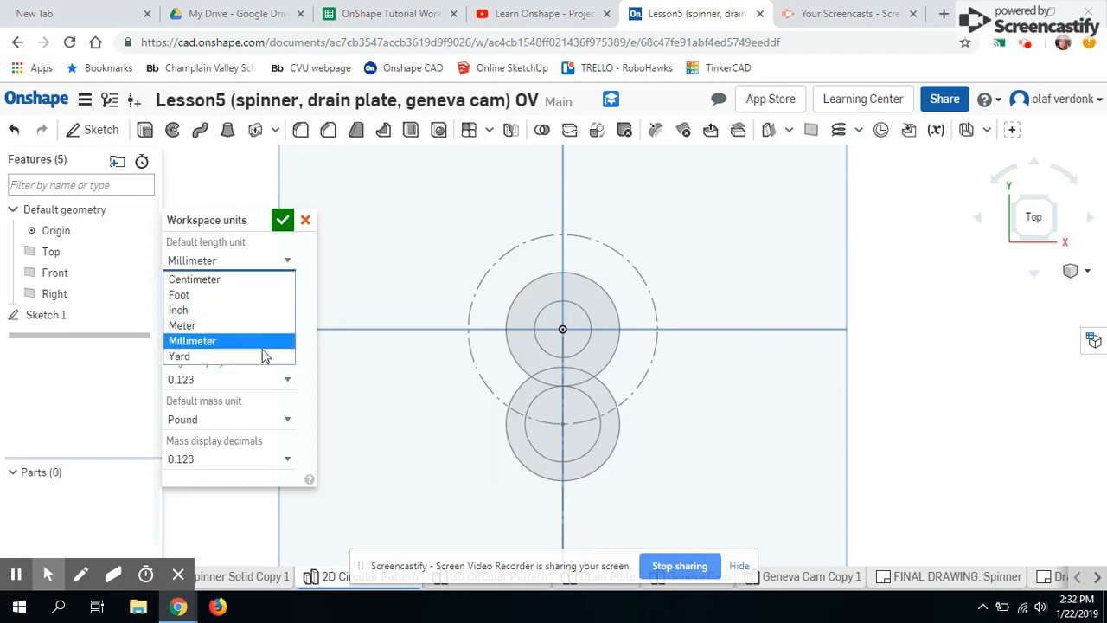
click(218, 342)
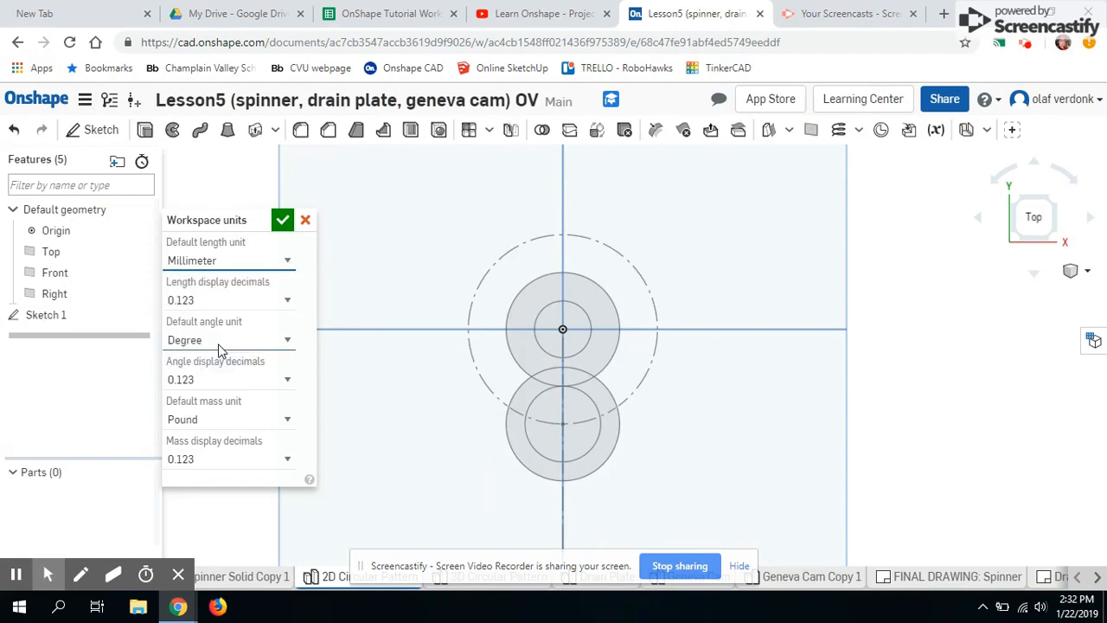
click(283, 223)
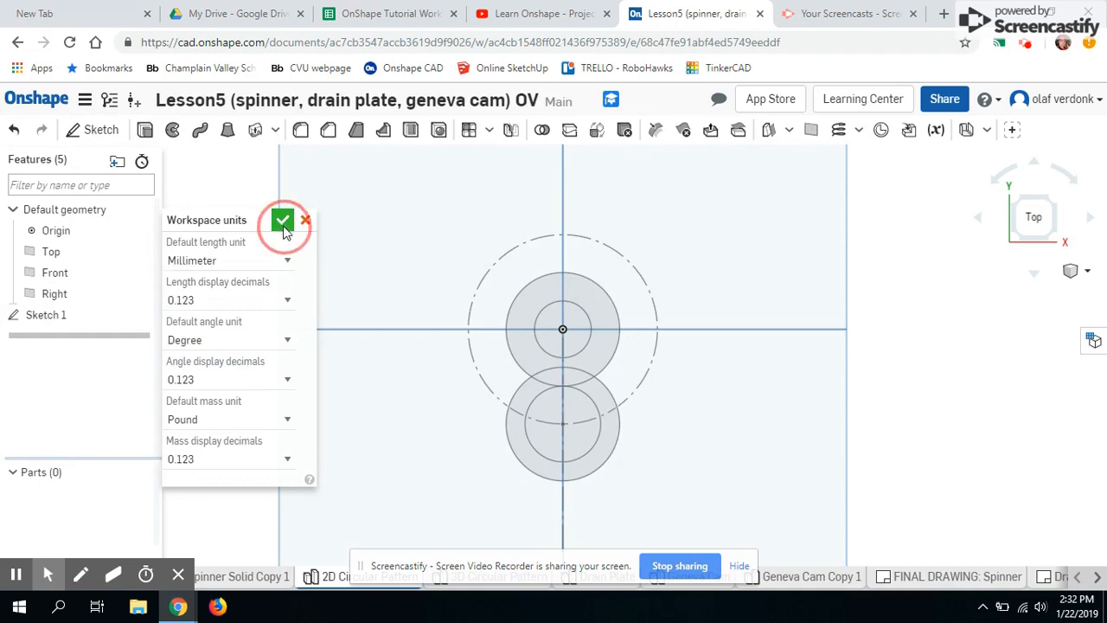
Step: Reopen Sketch 1, create a circular pattern of the lower Ø30 and Ø20 circles about the origin, and move its 3x label clear of the circles
double_click(46, 318)
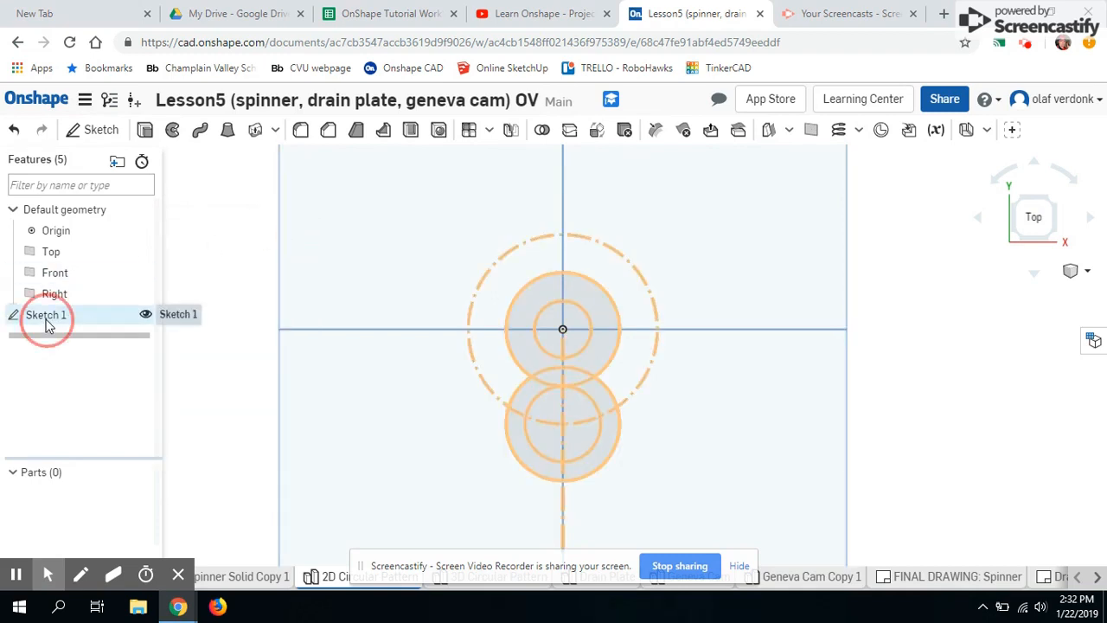
scroll(635, 362, down, 1)
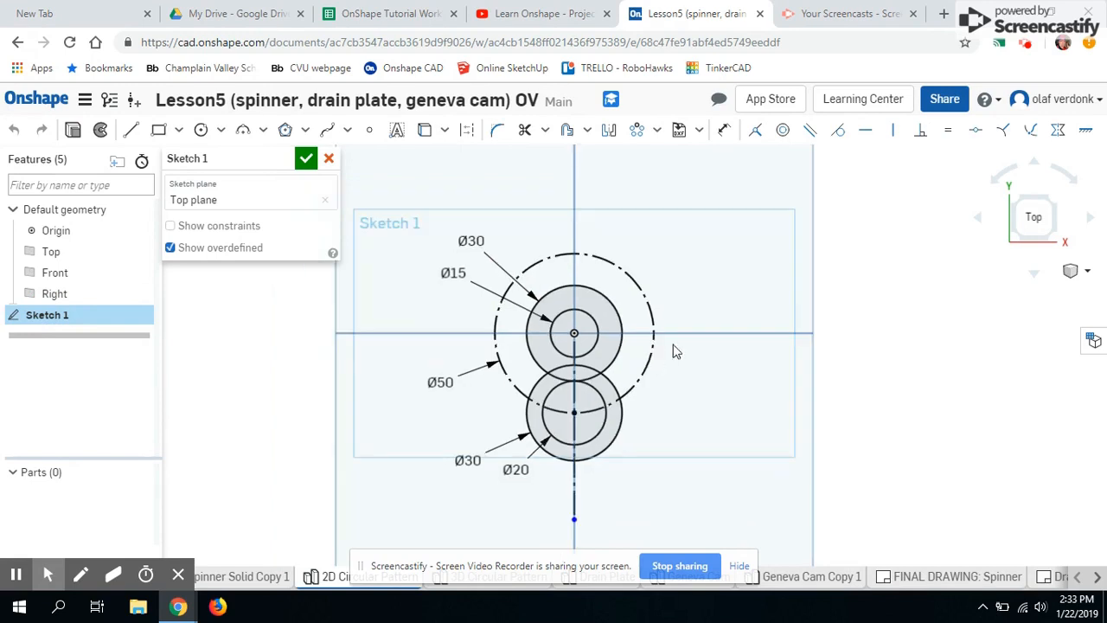
scroll(685, 322, up, 1)
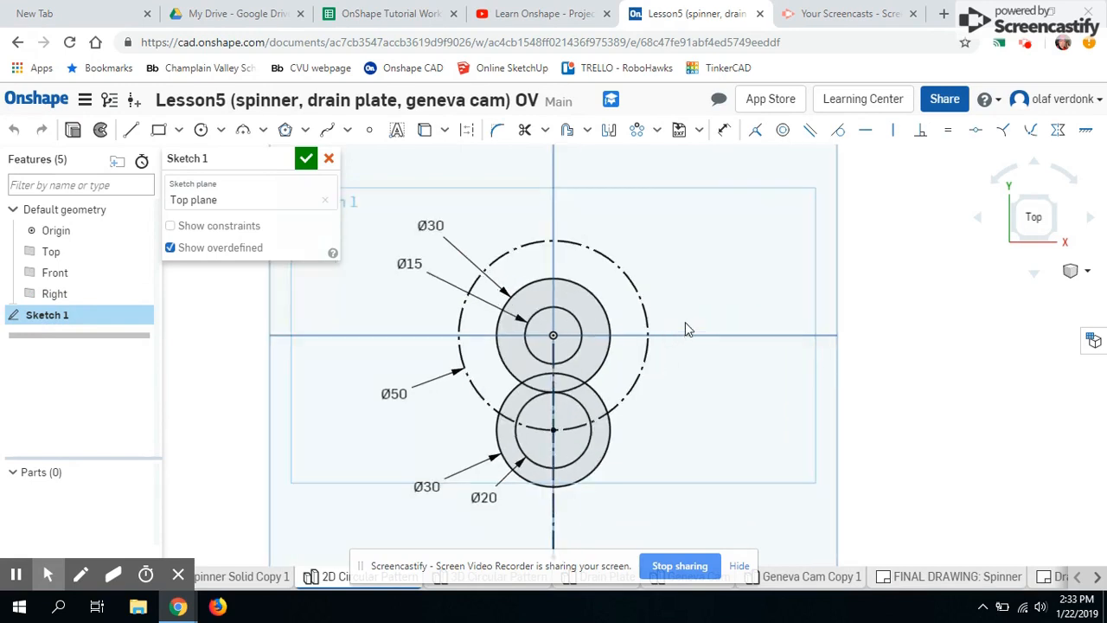
click(655, 131)
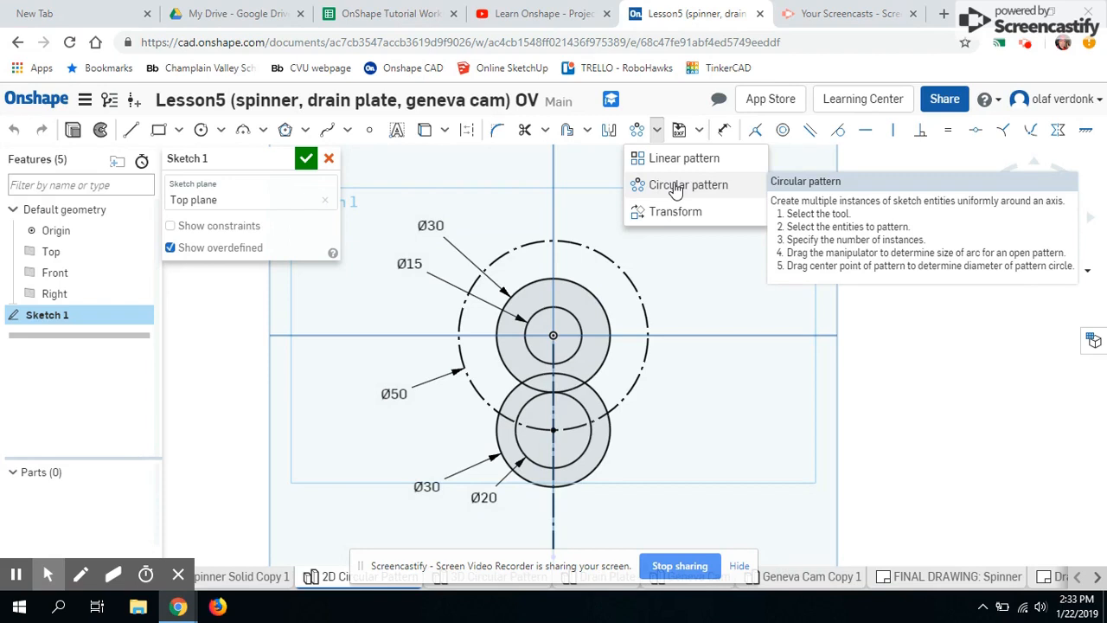
click(677, 186)
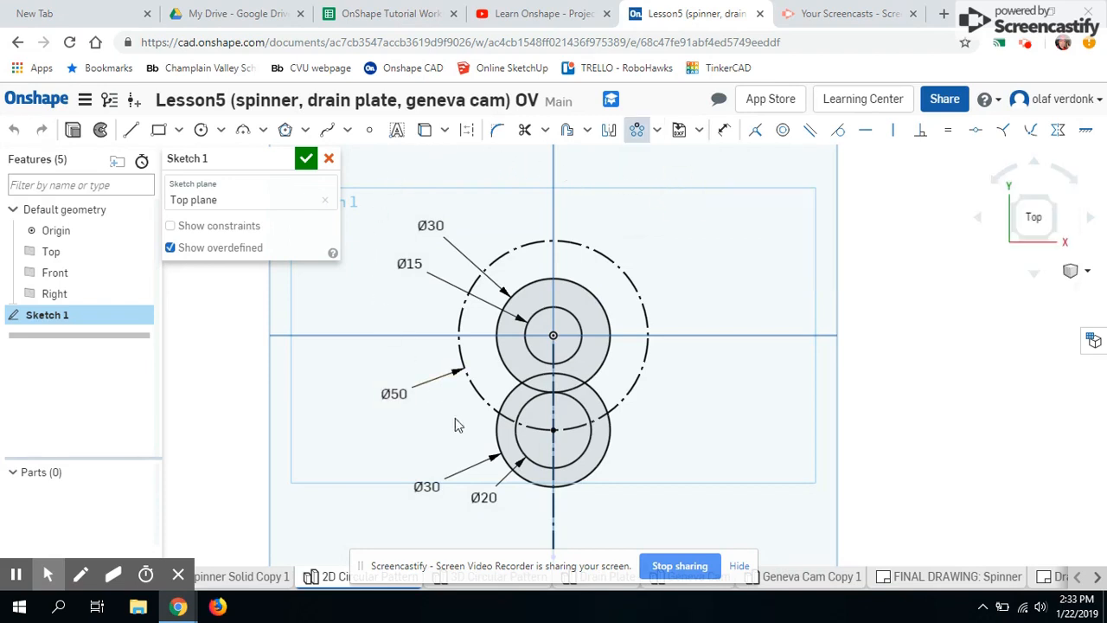
click(498, 445)
click(520, 442)
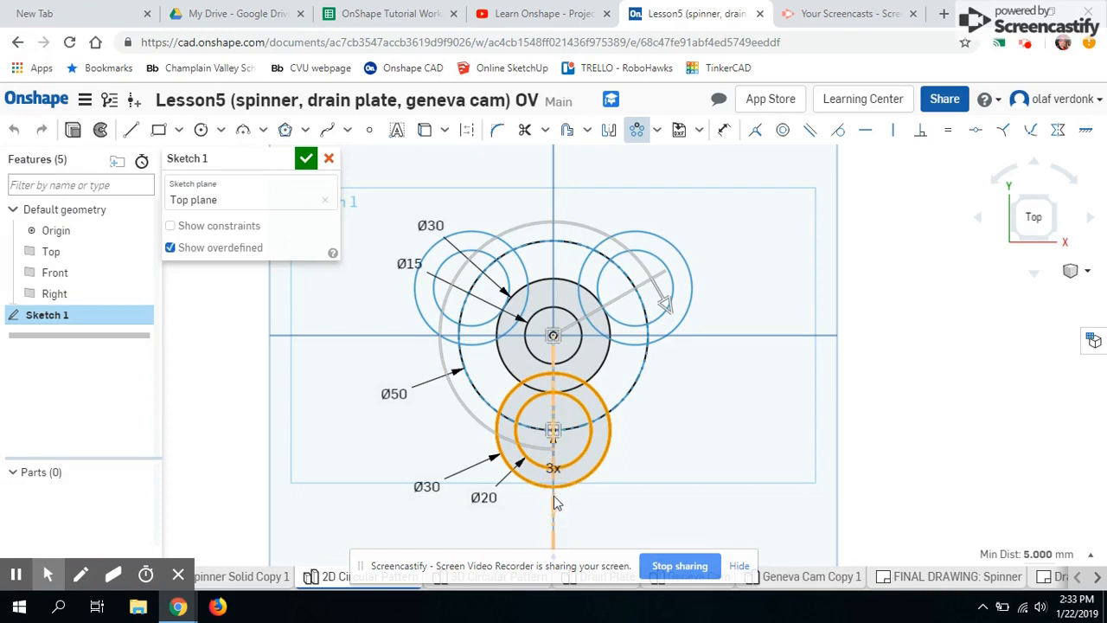
drag(556, 473, 702, 501)
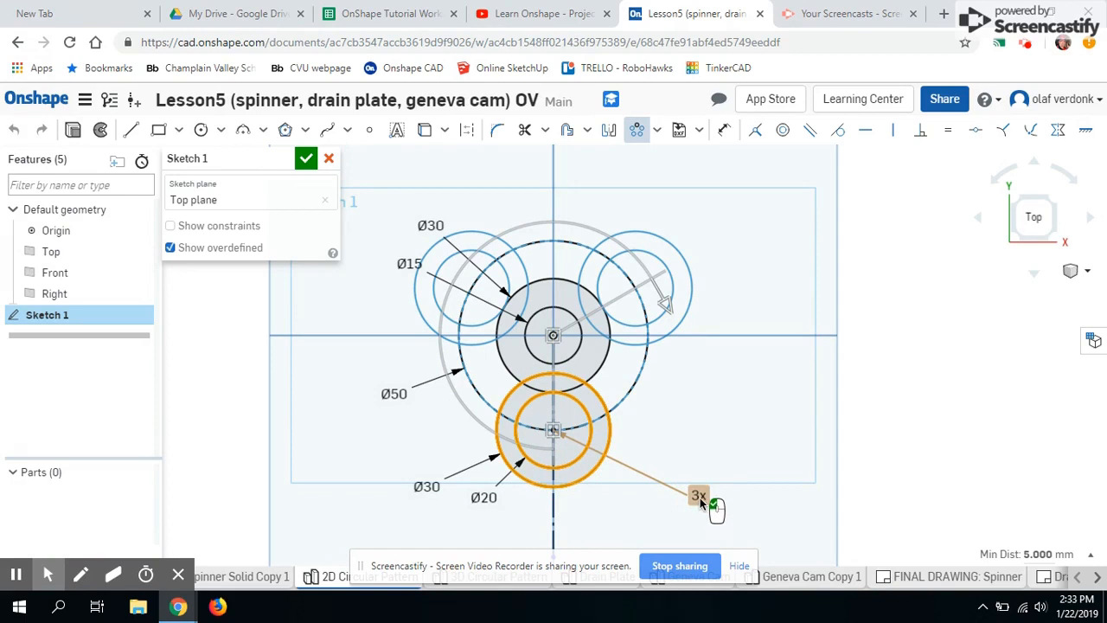
Step: Try an instance count of 6 for the circular pattern and return the count to 3
double_click(699, 498)
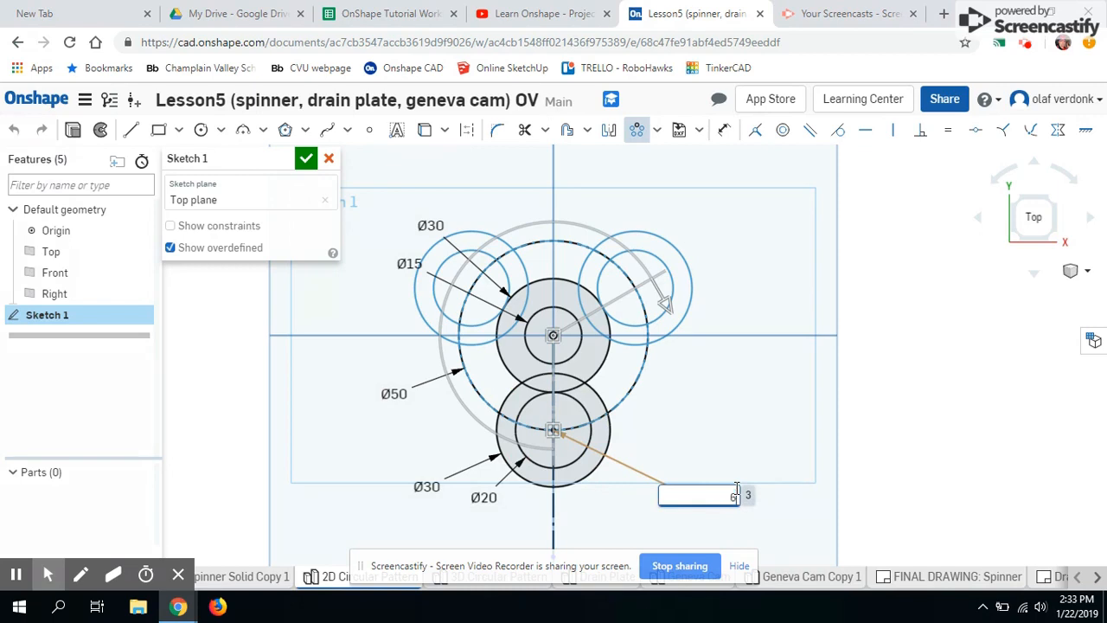
text(6)
key(Return)
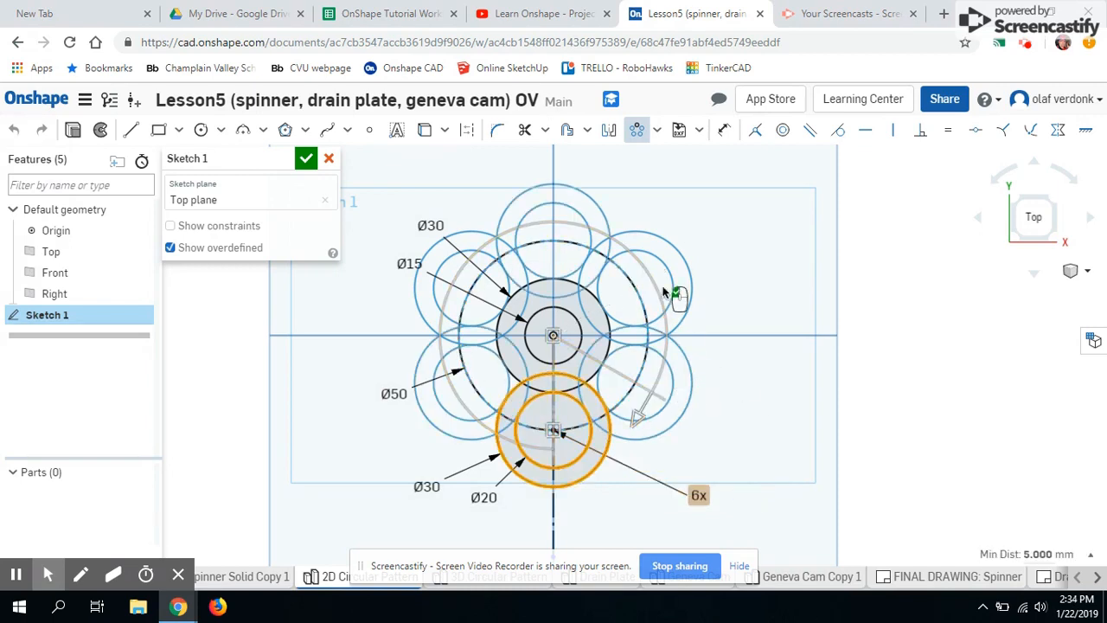
double_click(697, 496)
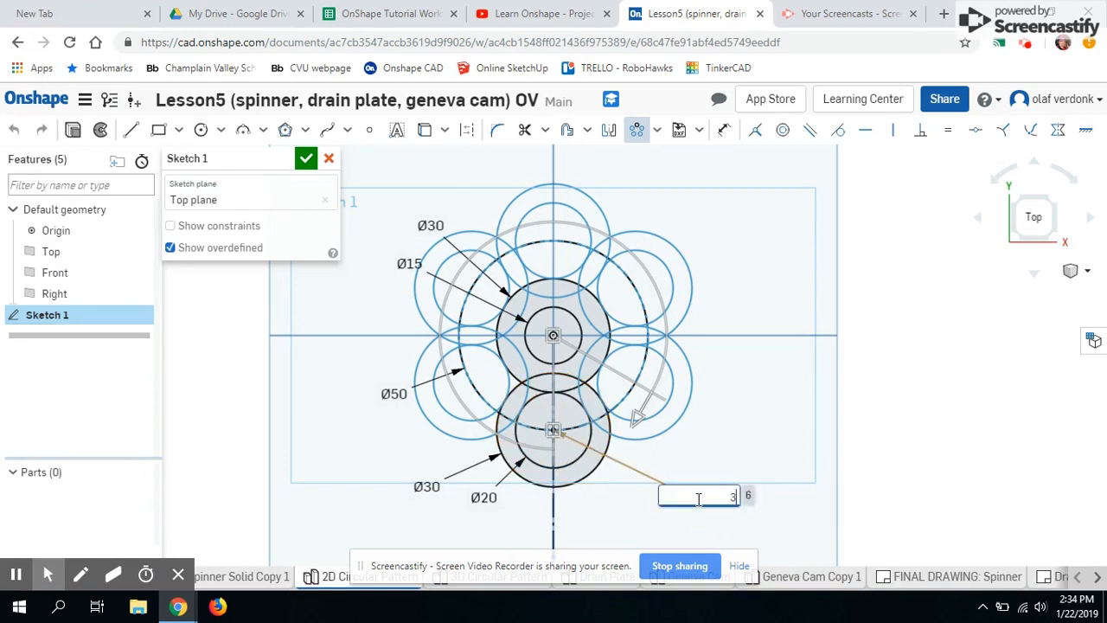
key(Return)
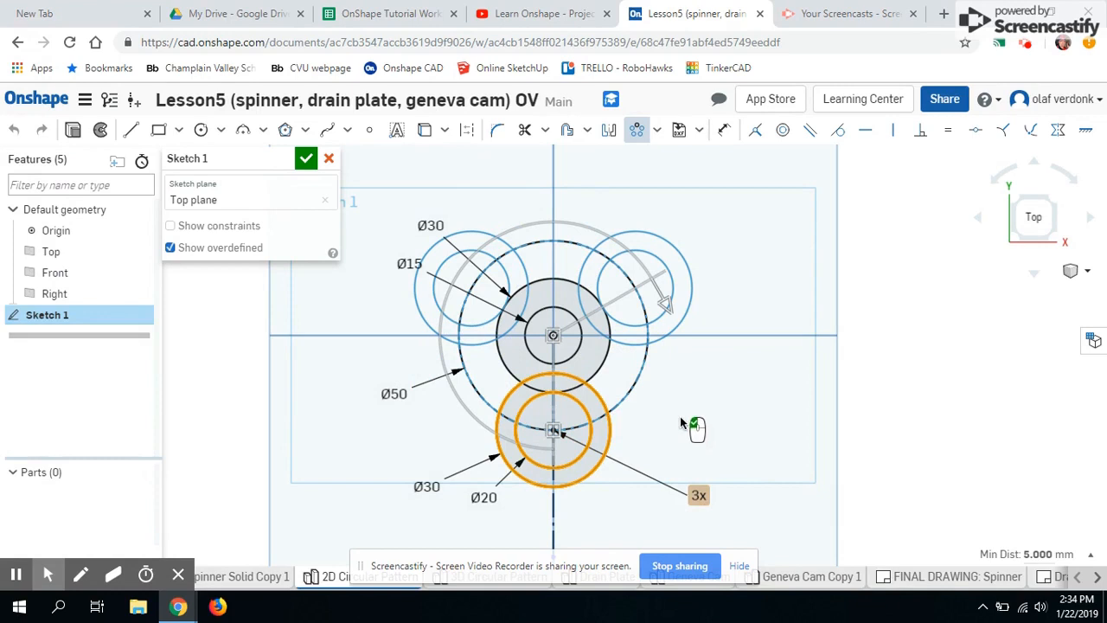
Step: Complete the three-instance circular pattern about the origin and accept the sketch
click(553, 336)
mouse_move(657, 385)
right_down()
mouse_move(654, 330)
mouse_move(648, 351)
mouse_move(678, 382)
mouse_move(669, 380)
right_up()
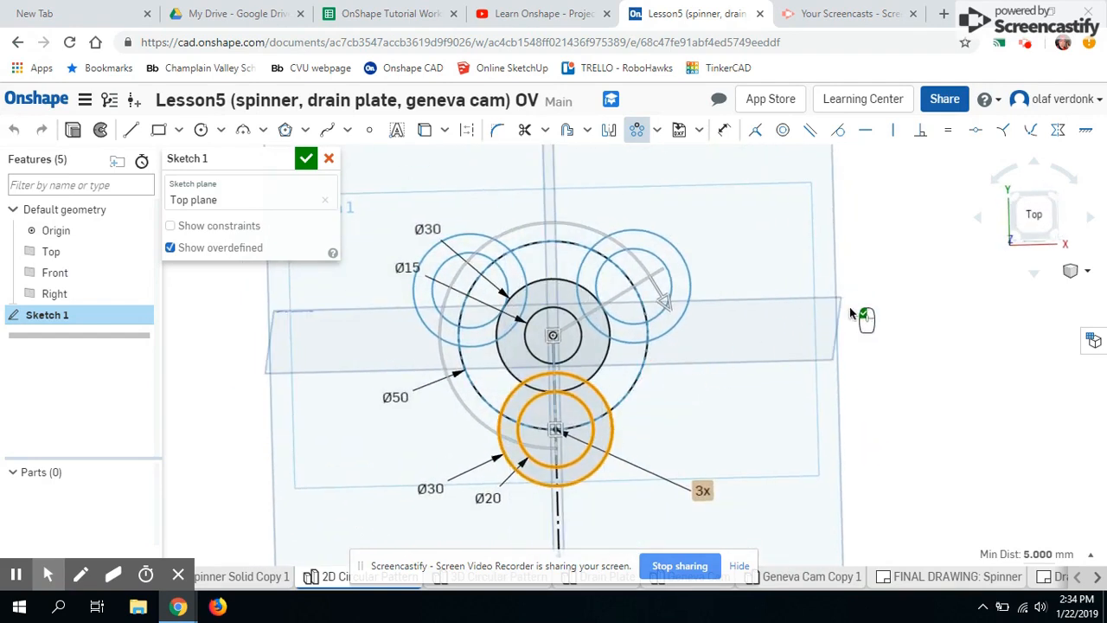
click(1023, 219)
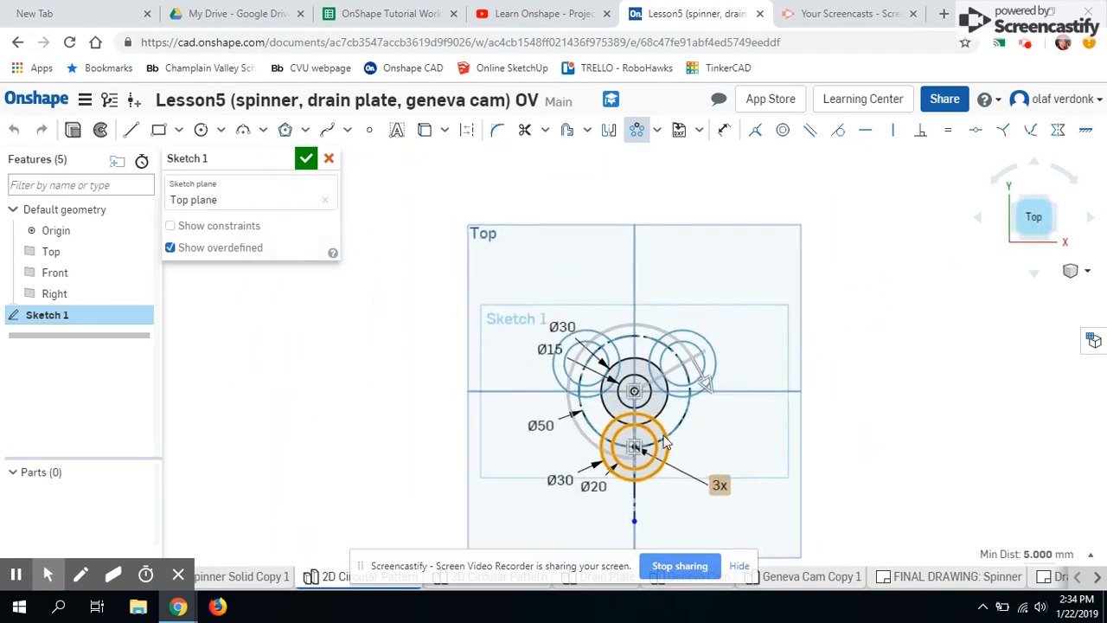
scroll(707, 412, up, 3)
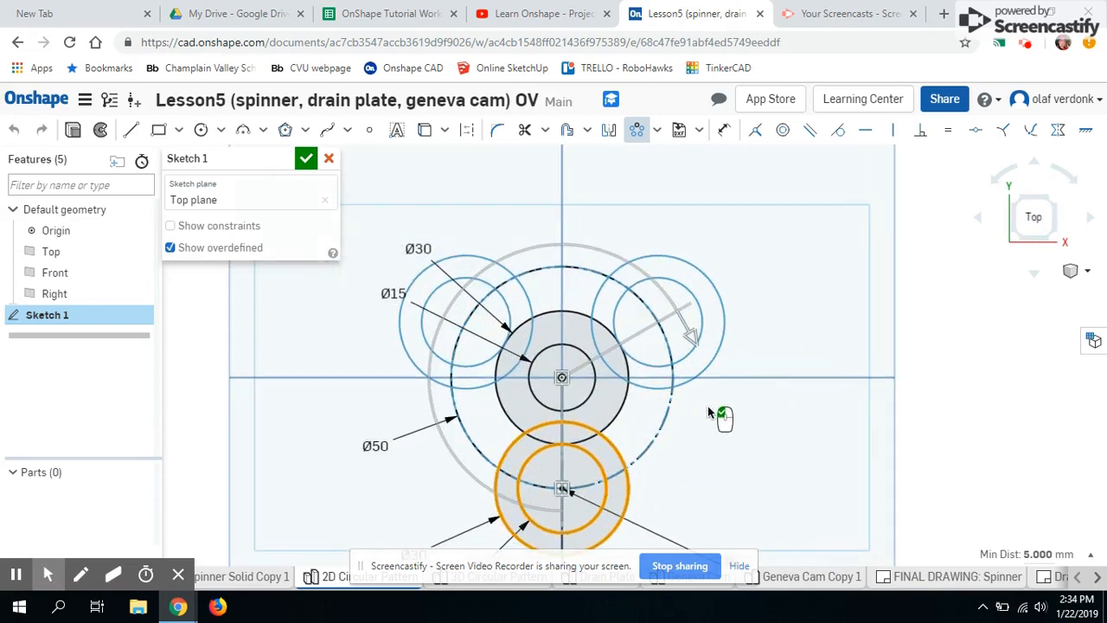
click(767, 403)
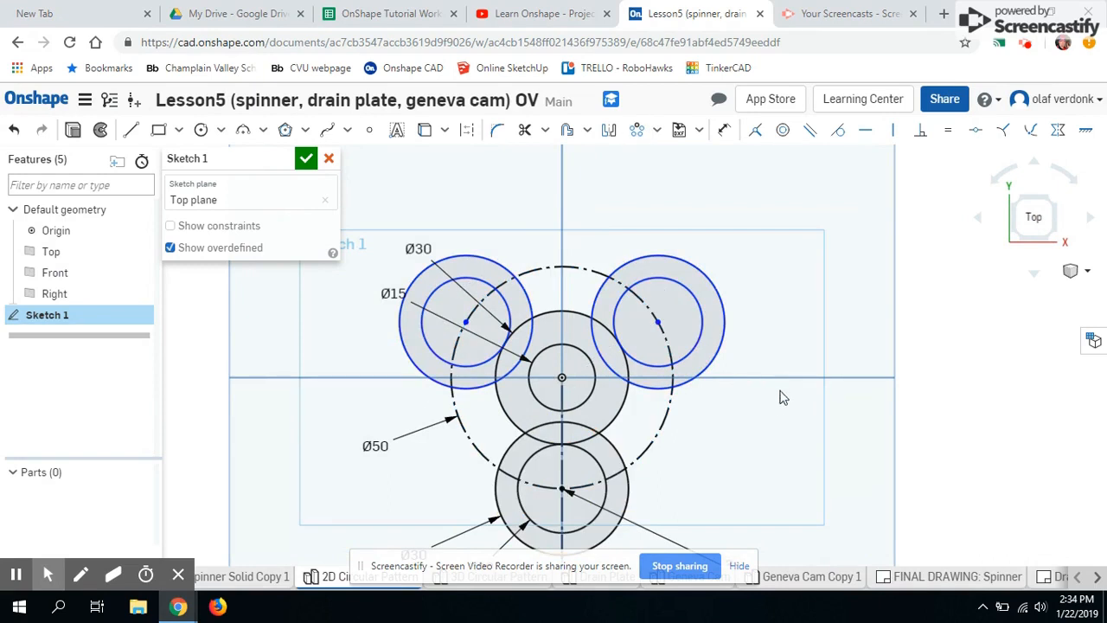
scroll(694, 289, down, 2)
scroll(683, 385, up, 2)
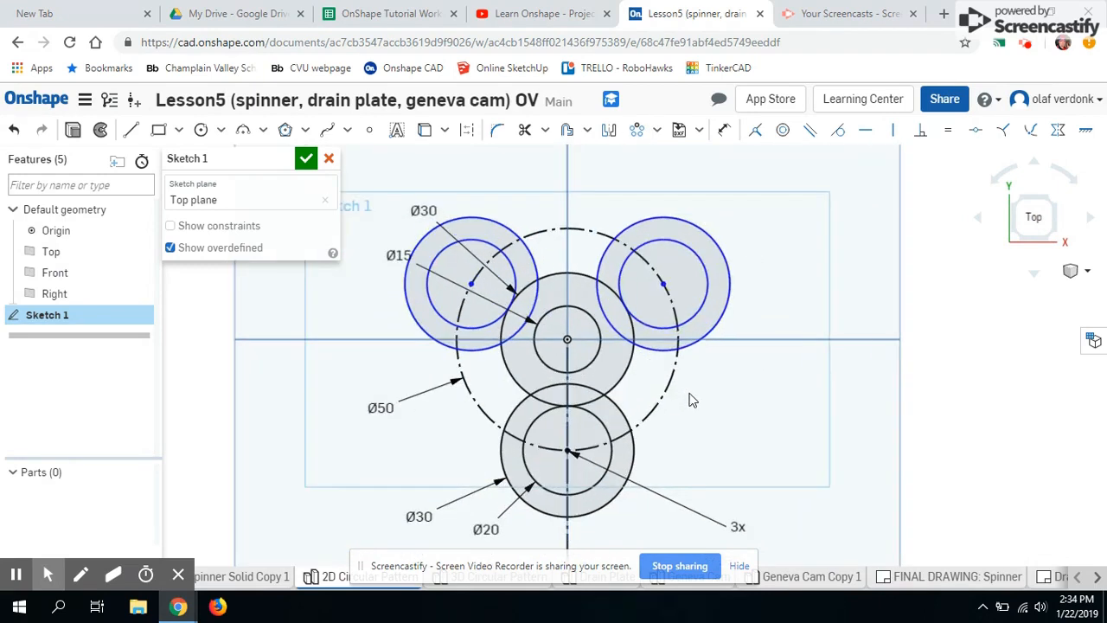
click(307, 161)
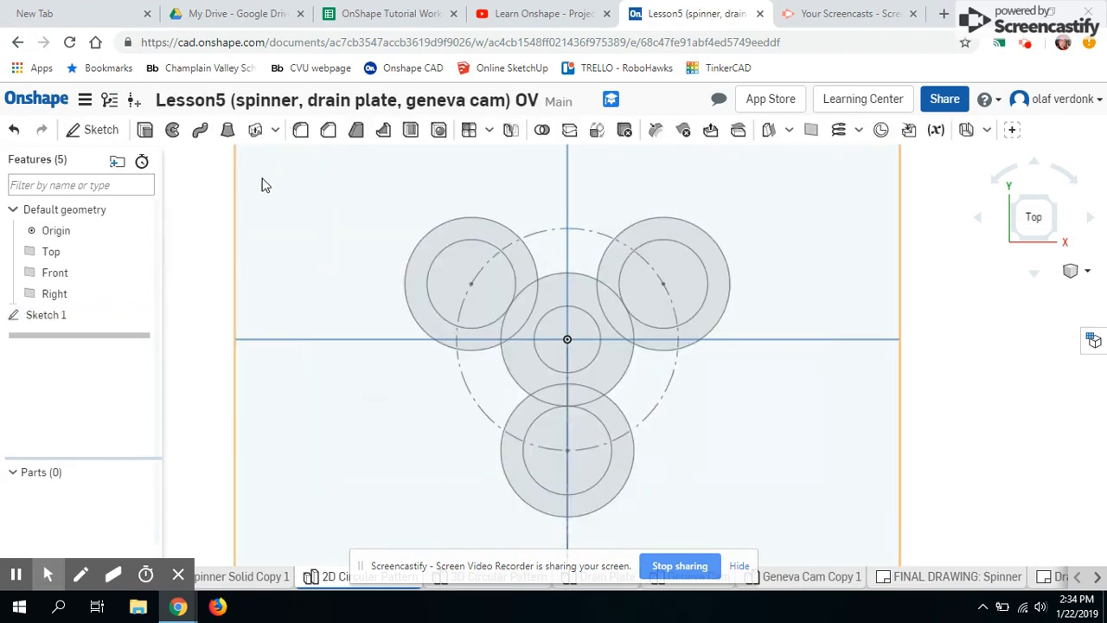
Step: Set up a new solid Extrude of the four ring-shaped sketch regions with a blind depth of 10 mm
click(145, 130)
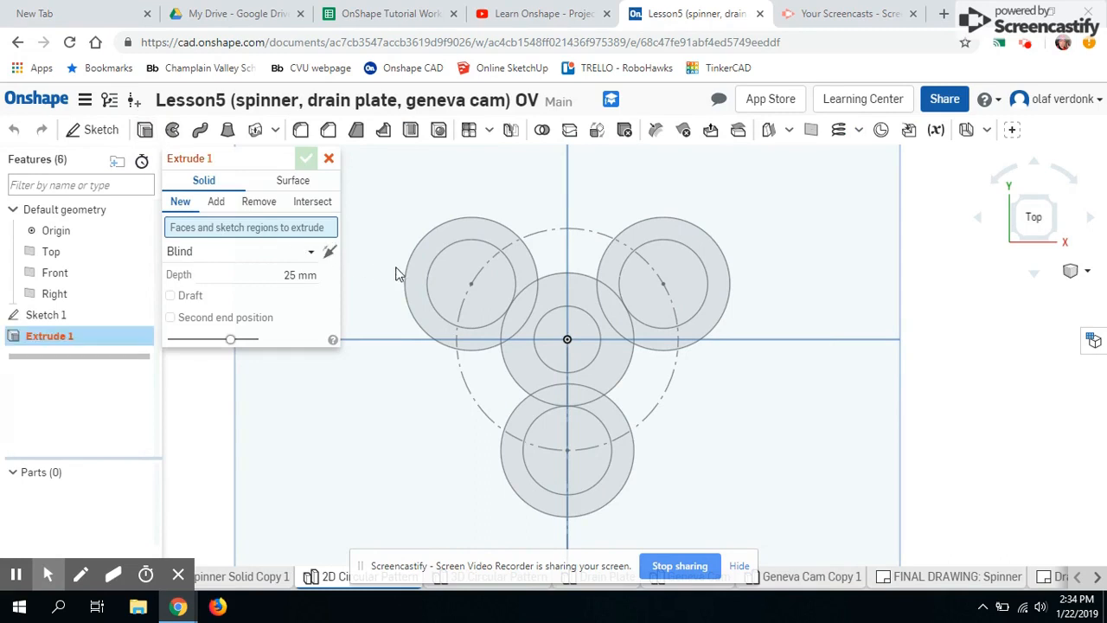
click(410, 208)
click(515, 299)
click(517, 426)
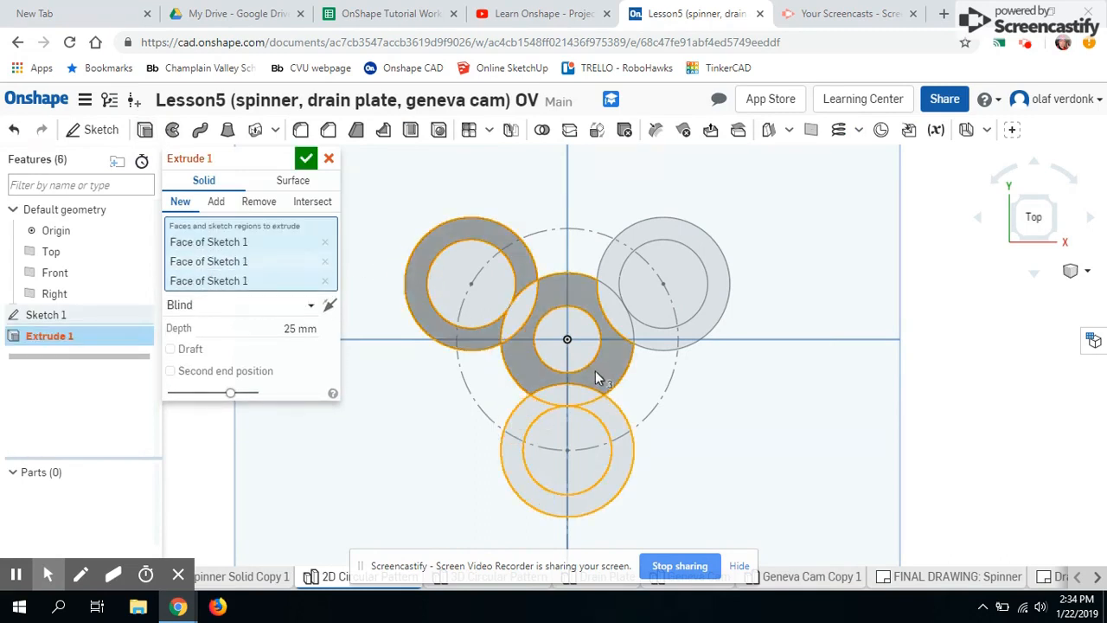
click(655, 346)
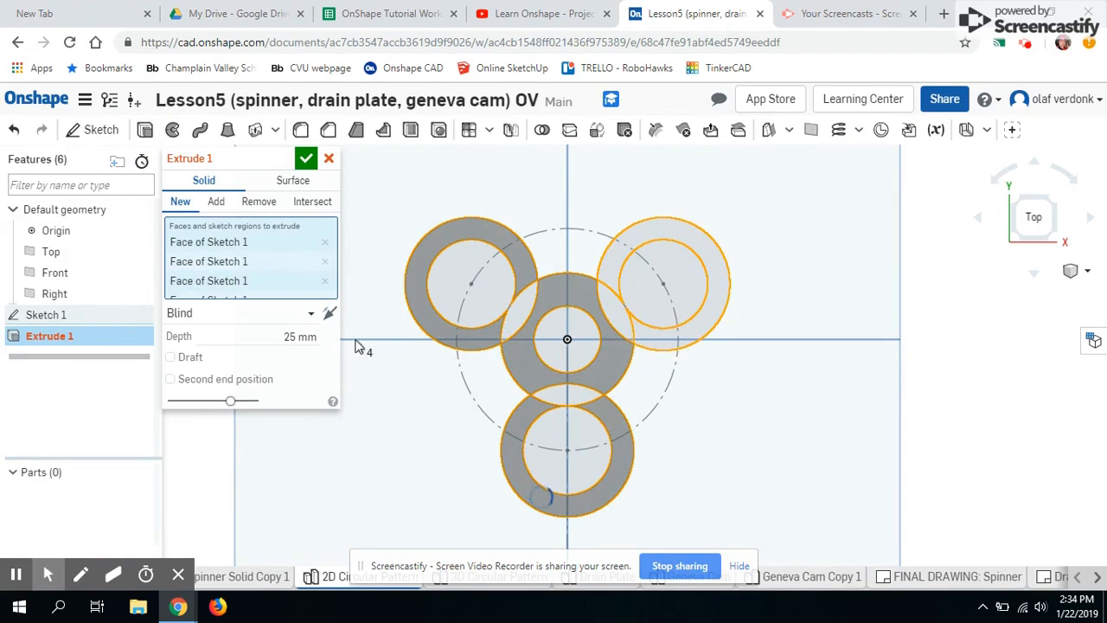
click(311, 337)
key(BackSpace)
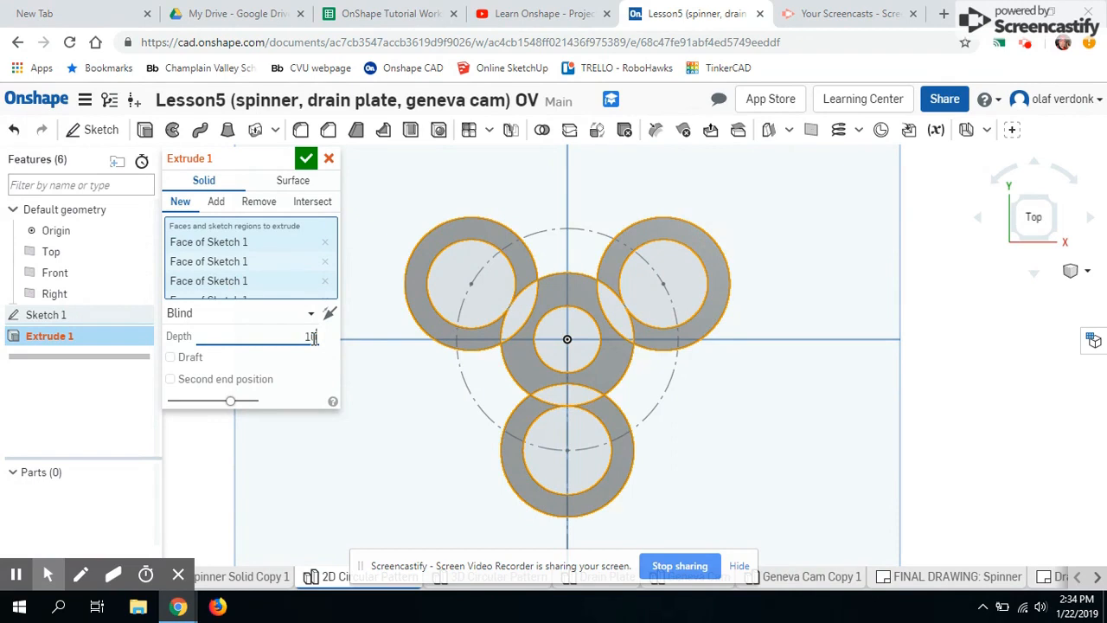
text(10)
key(Return)
Step: Add the overlap regions between the central ring and the outer rings to the extrusion and accept it
right_drag(563, 421, 522, 360)
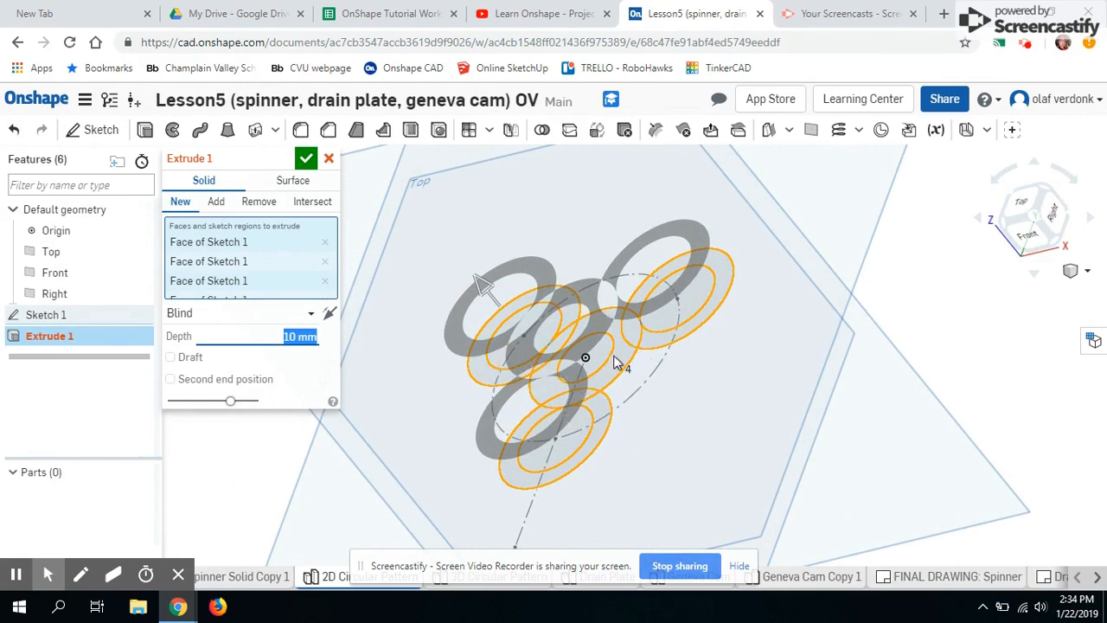
scroll(610, 323, up, 2)
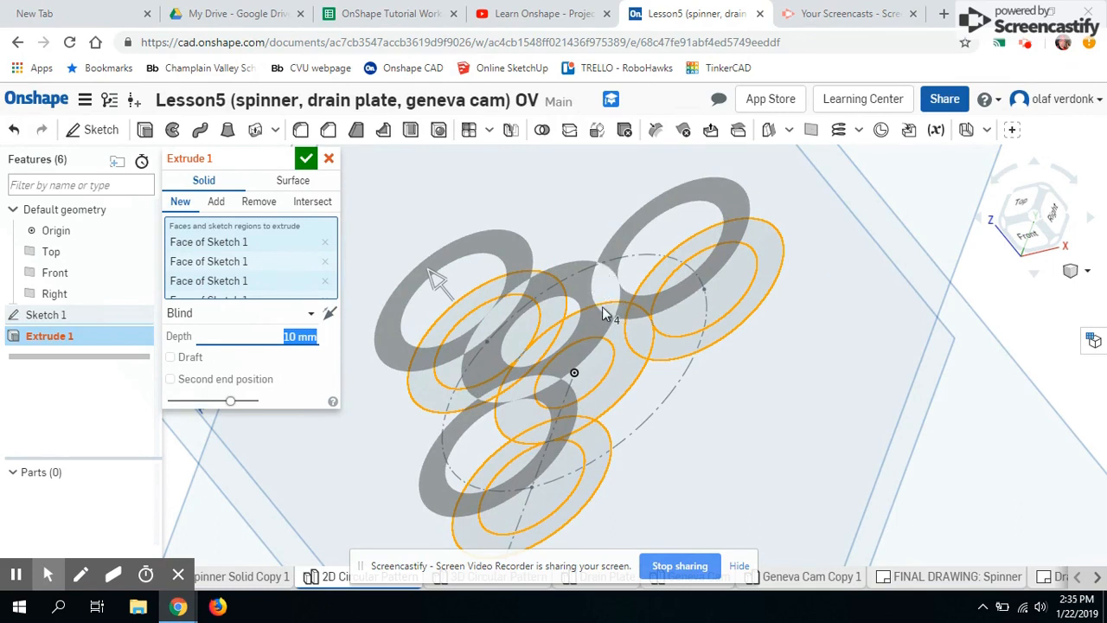
click(640, 344)
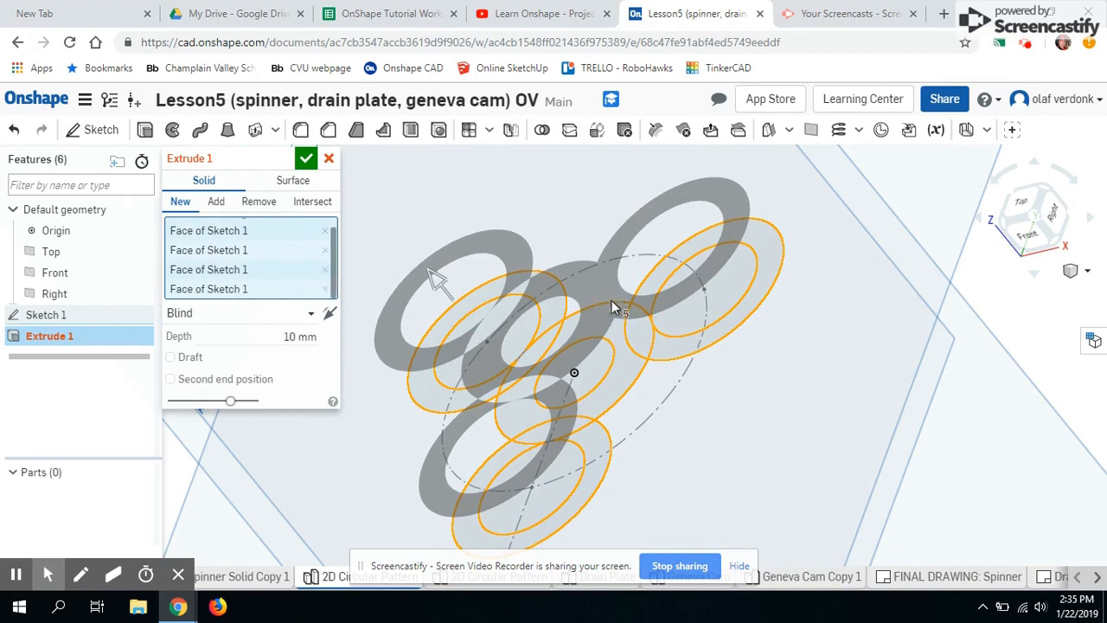
click(537, 346)
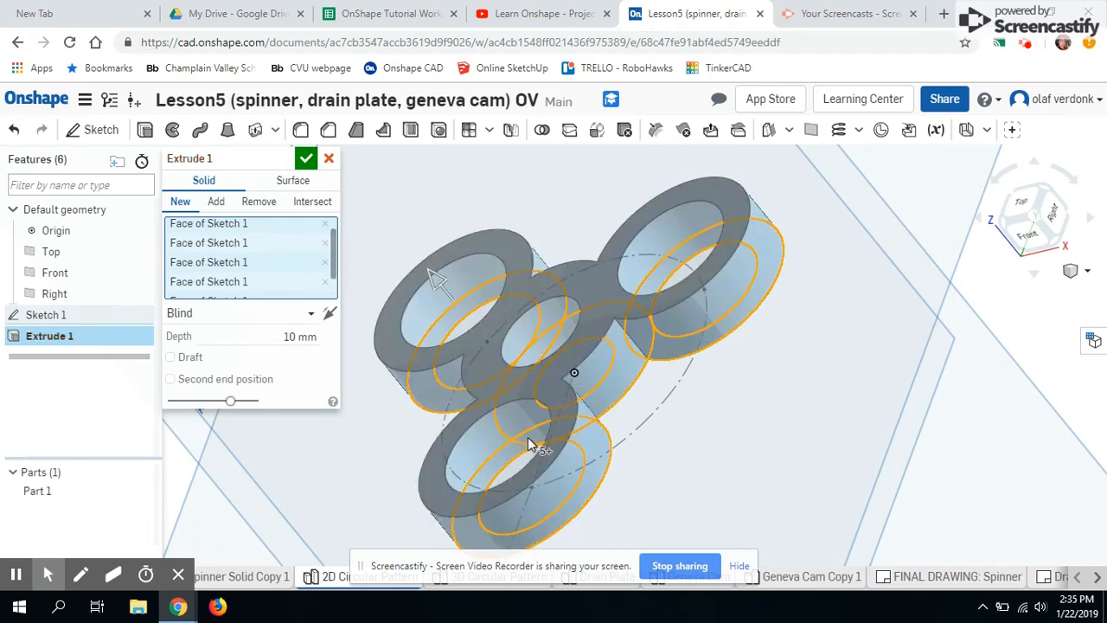
right_drag(642, 410, 667, 421)
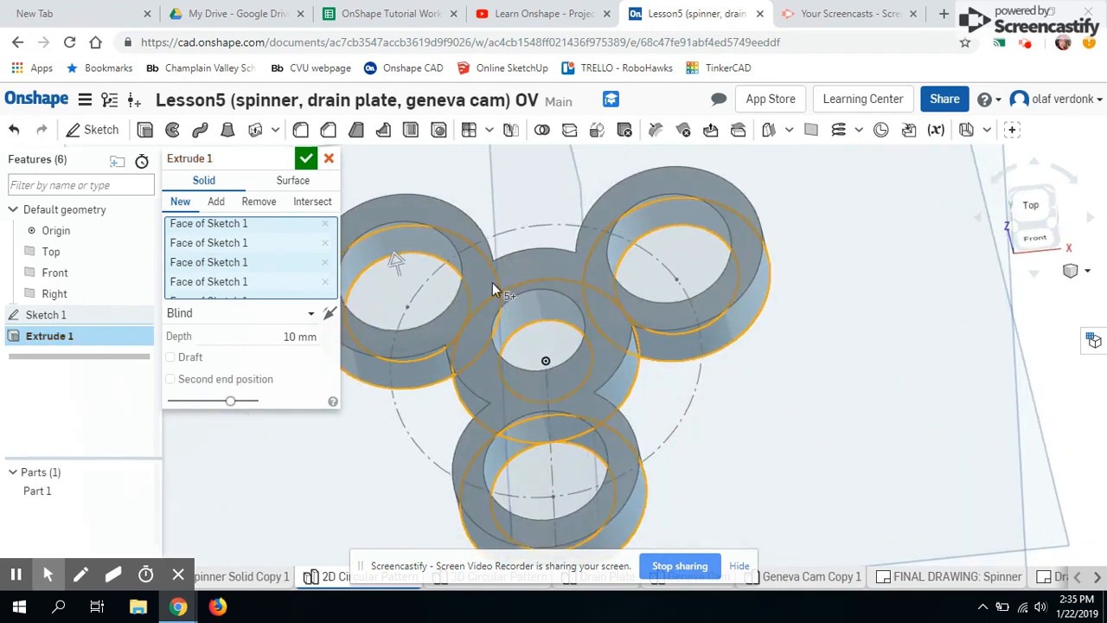
click(307, 159)
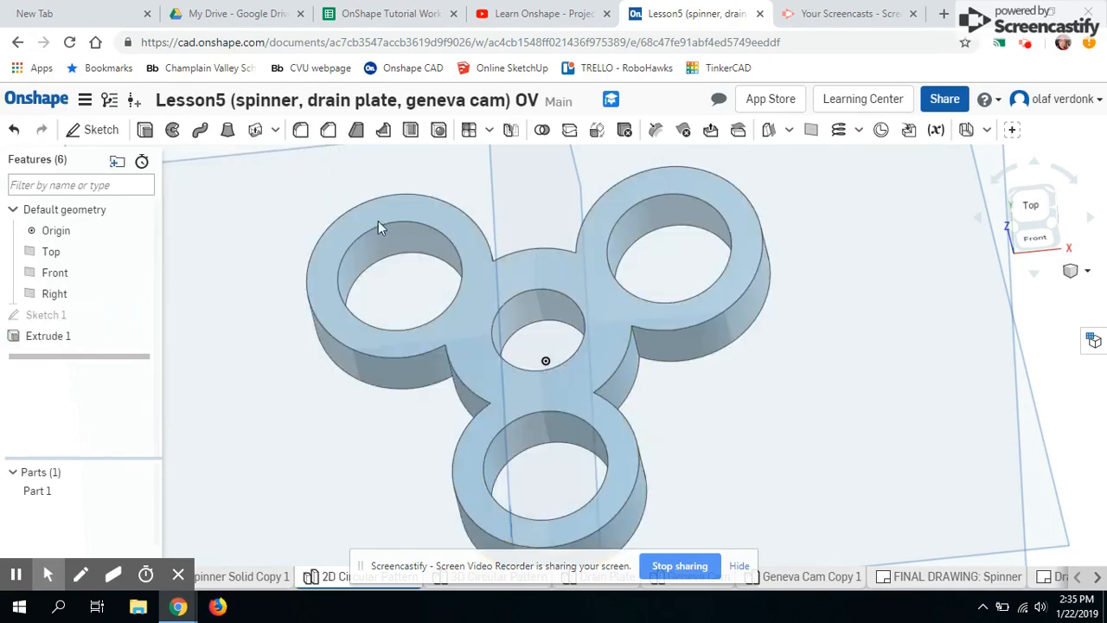
Step: View the finished spinner from the top and open the 3D Circular Pattern part studio
right_drag(511, 227, 806, 250)
key(shift+5)
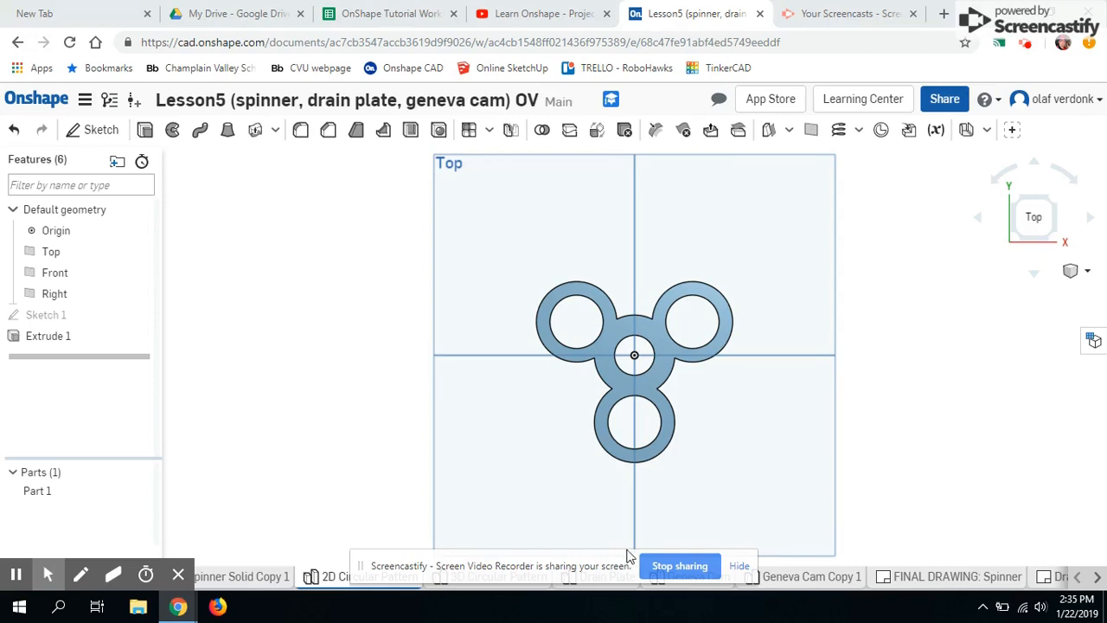
click(736, 567)
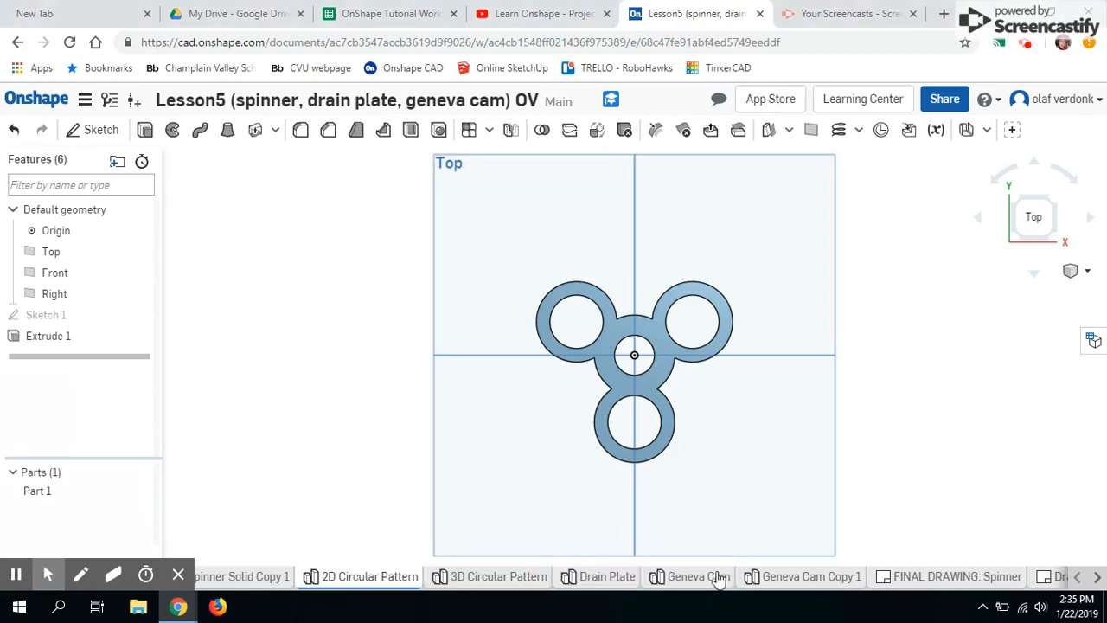
click(528, 578)
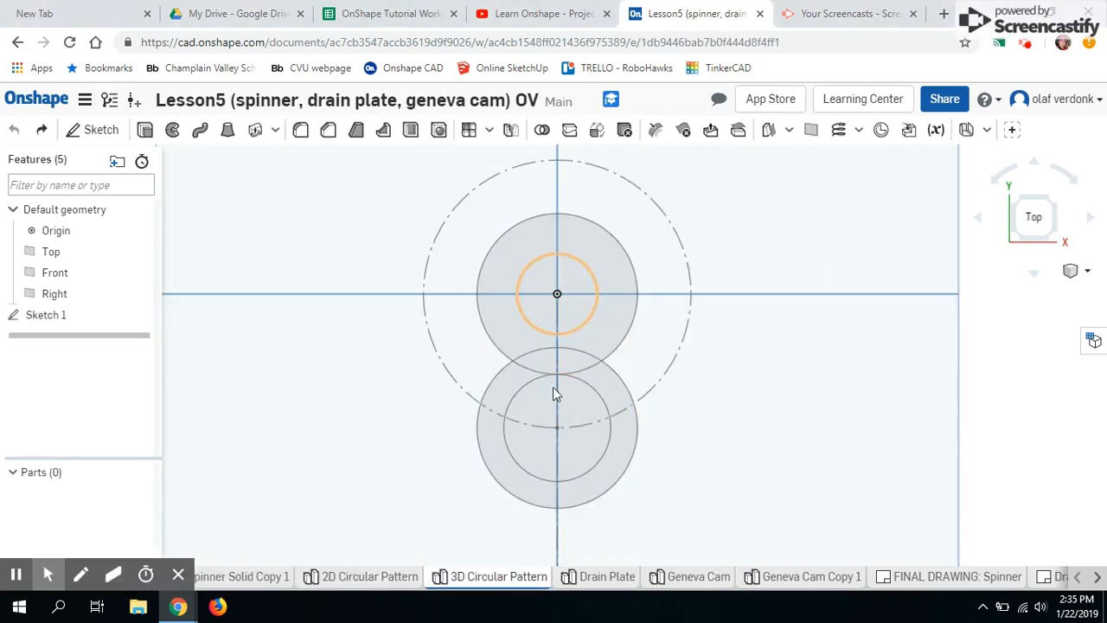
click(488, 129)
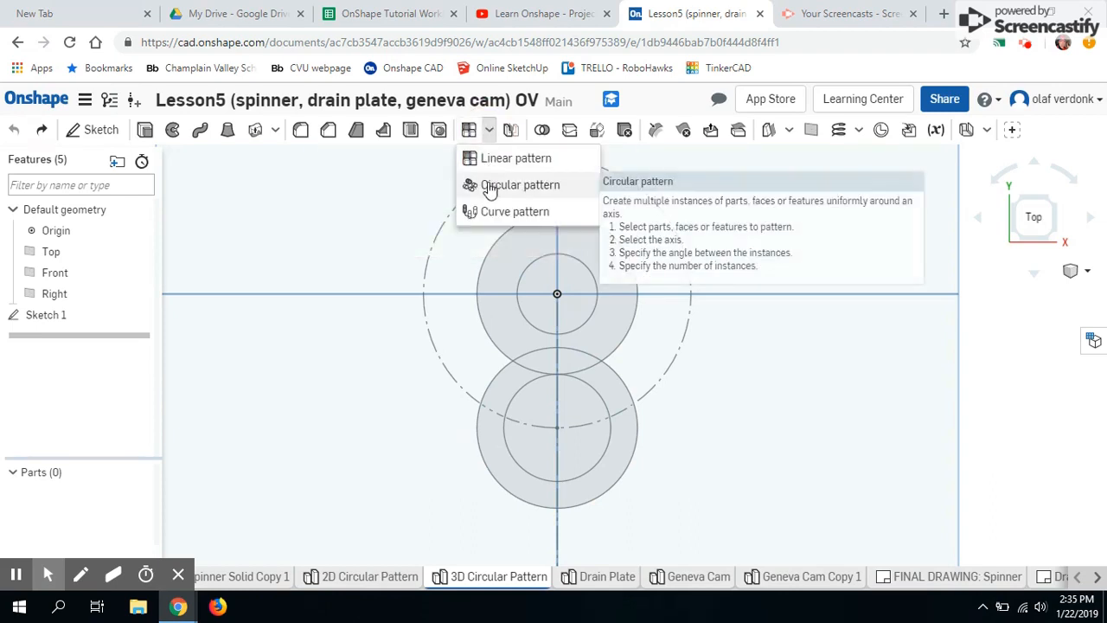
click(425, 178)
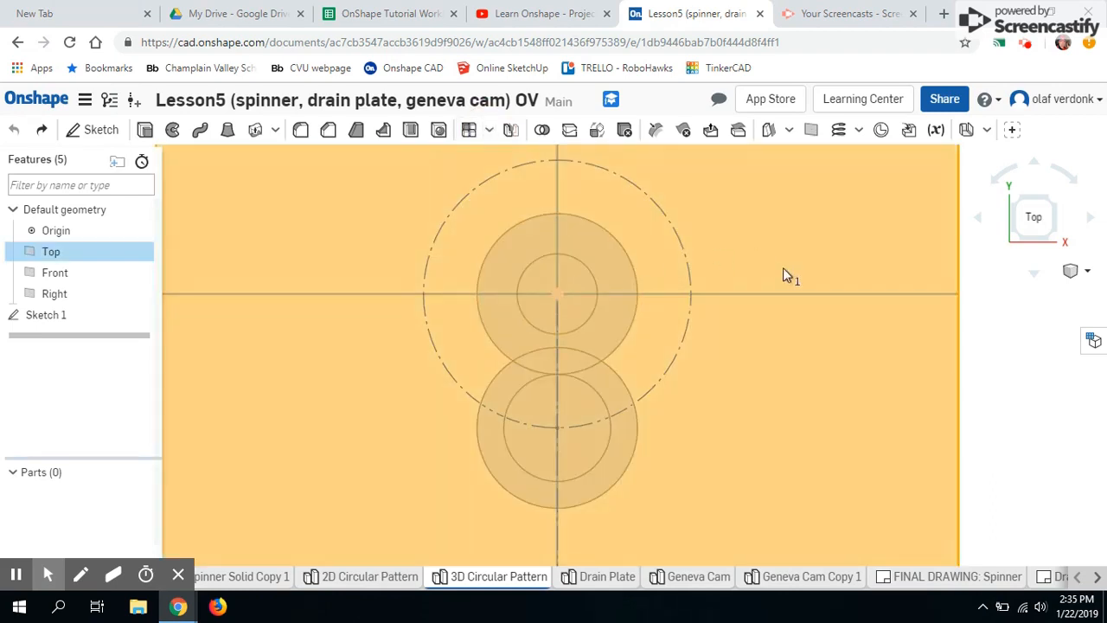
click(934, 366)
Step: Extrude the ring region around the origin as a new solid with a blind depth of 10 mm
right_drag(934, 366, 883, 340)
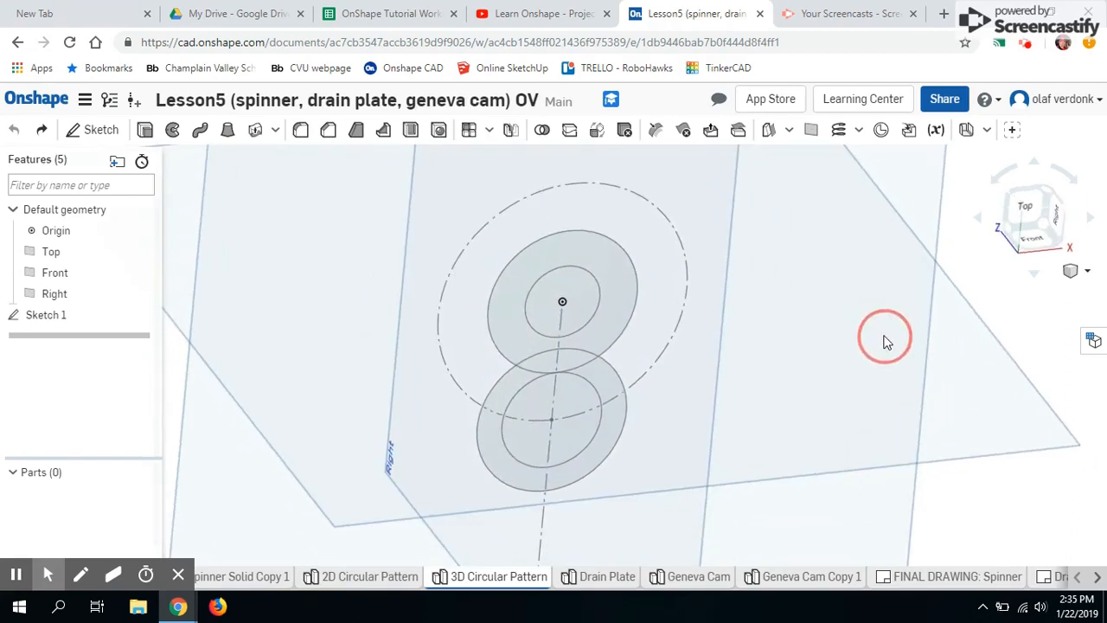
click(145, 131)
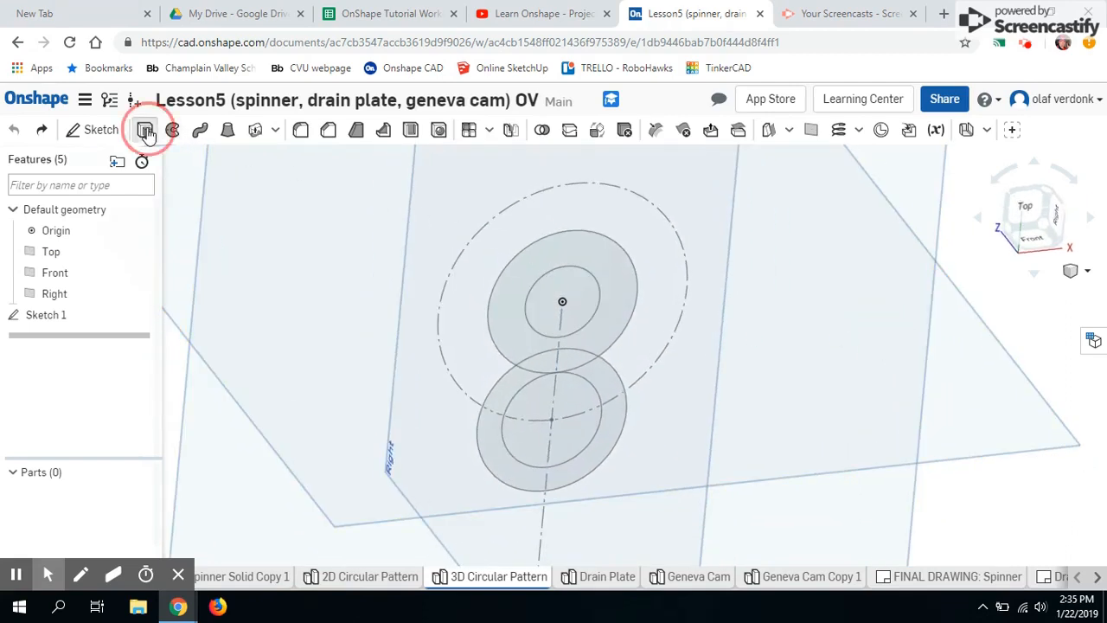
click(519, 276)
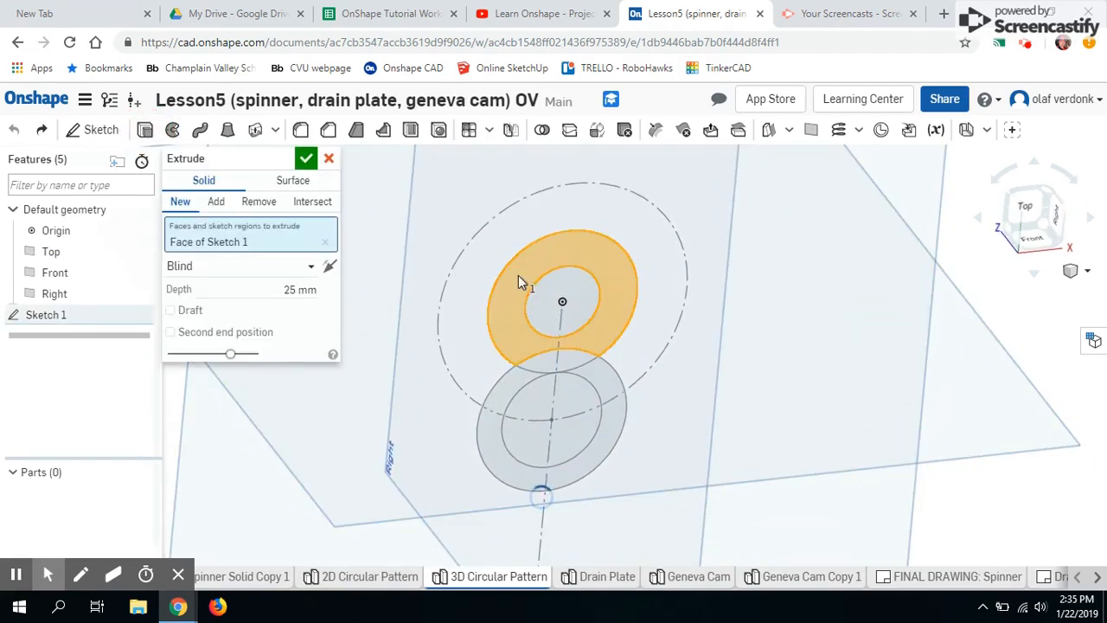
click(285, 288)
text(10)
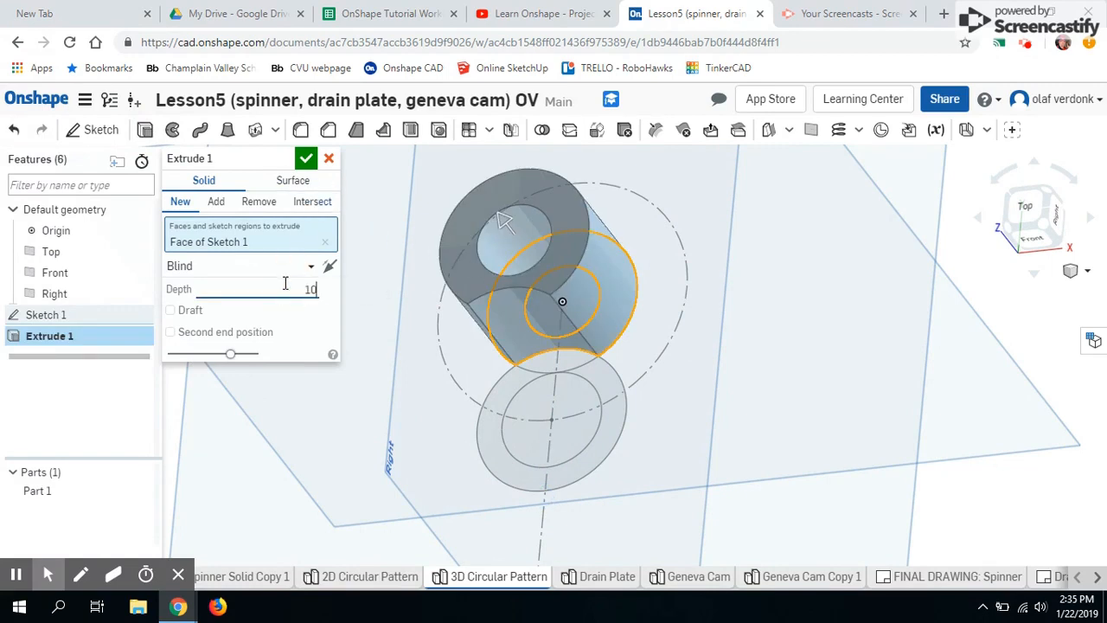
key(Return)
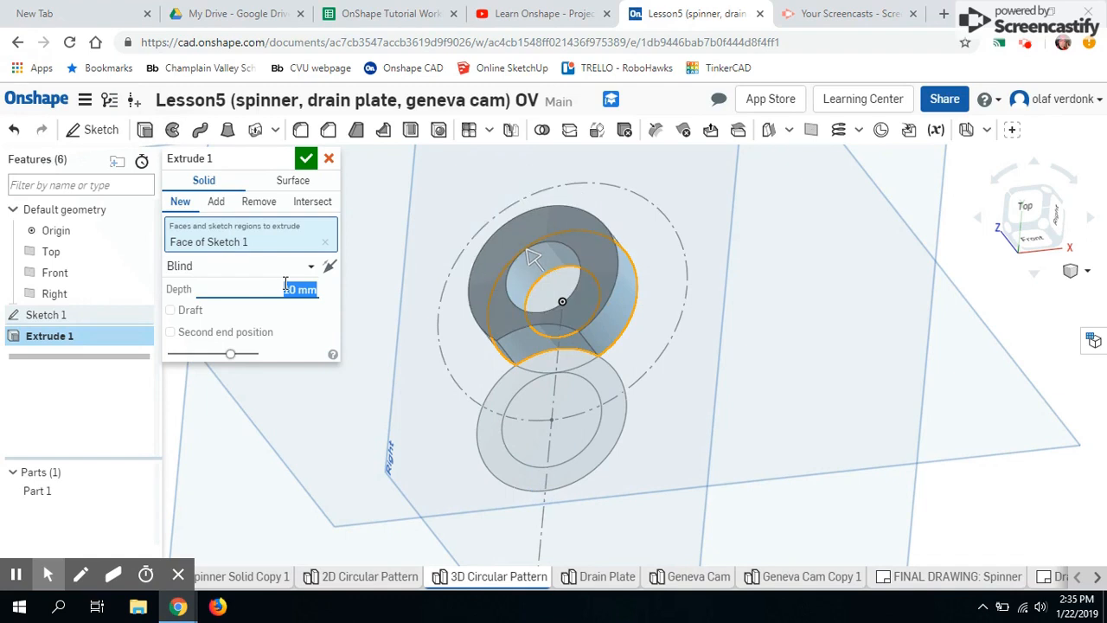
click(306, 160)
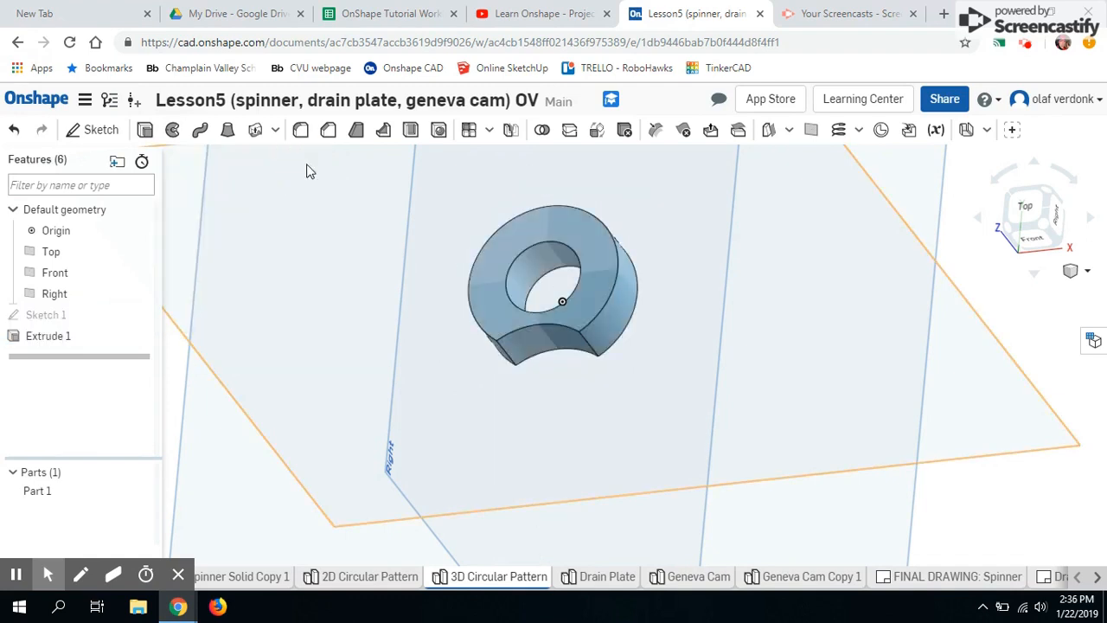
Step: Edit the central ring's extrusion to include the overlap region shared with the outer ring, and accept it
click(65, 318)
double_click(64, 319)
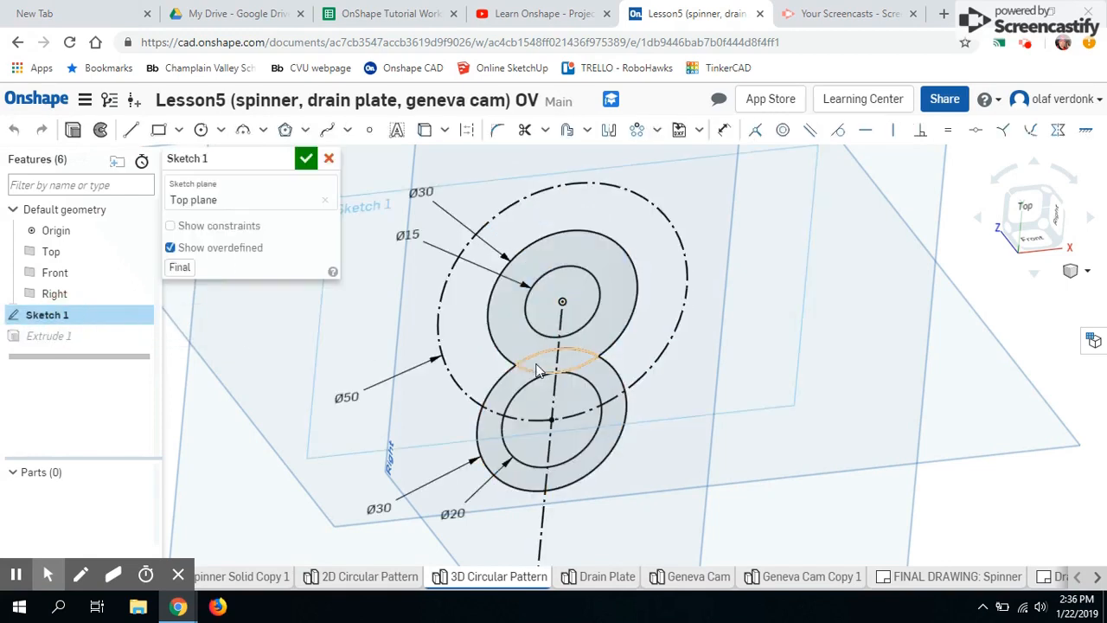
click(98, 339)
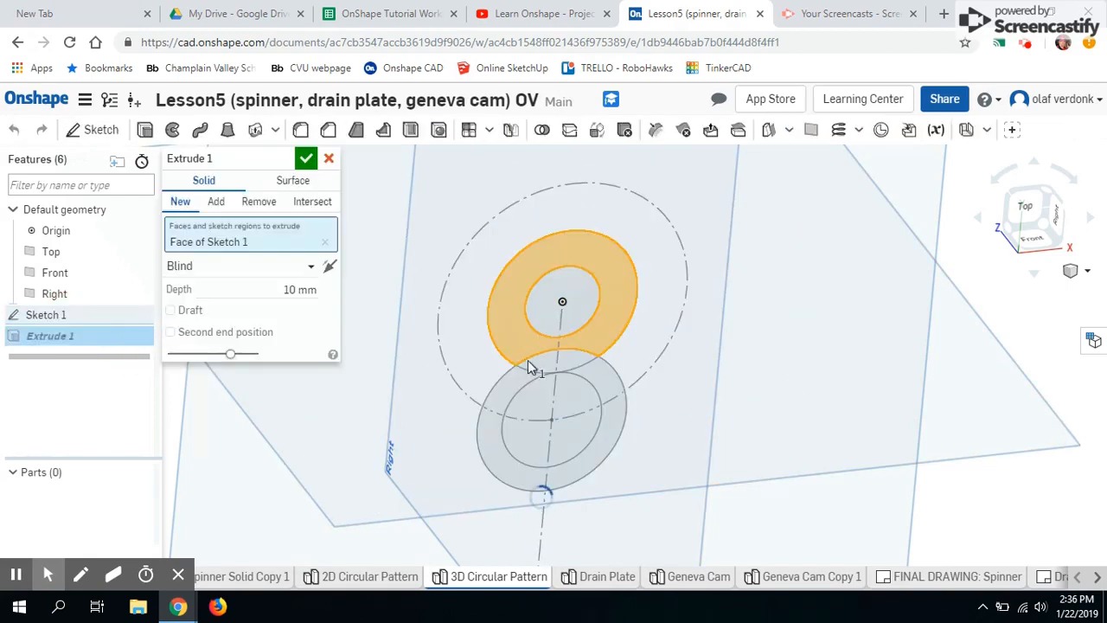
click(534, 258)
click(306, 158)
right_drag(415, 270, 424, 333)
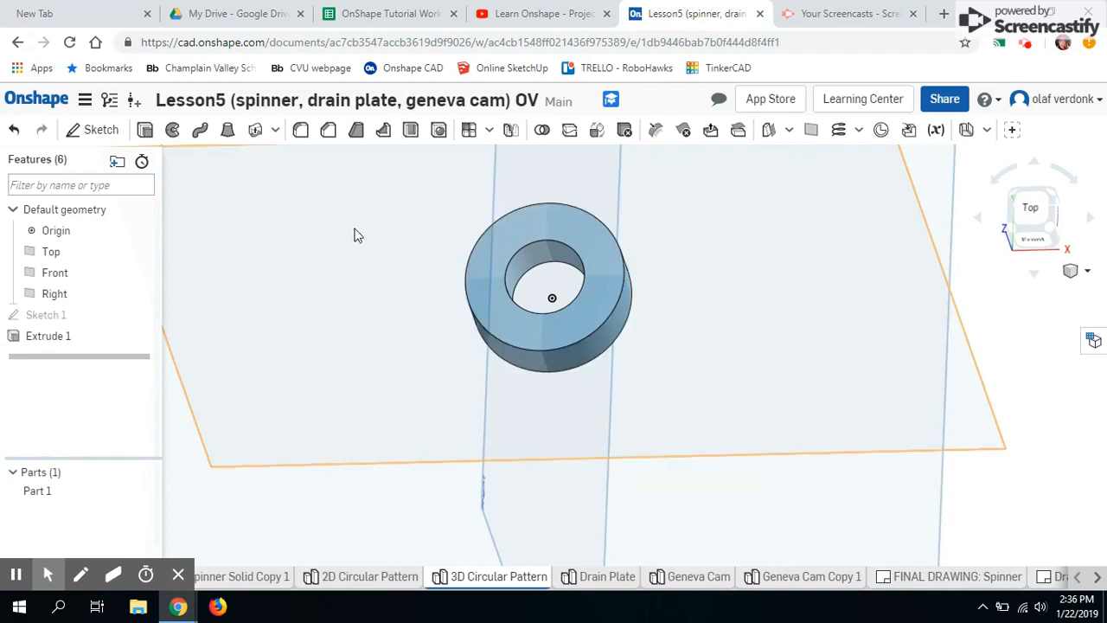
Step: Show Sketch 1 and set up a new solid Extrude of the outer ring region with a blind depth of 10 mm
mouse_move(91, 316)
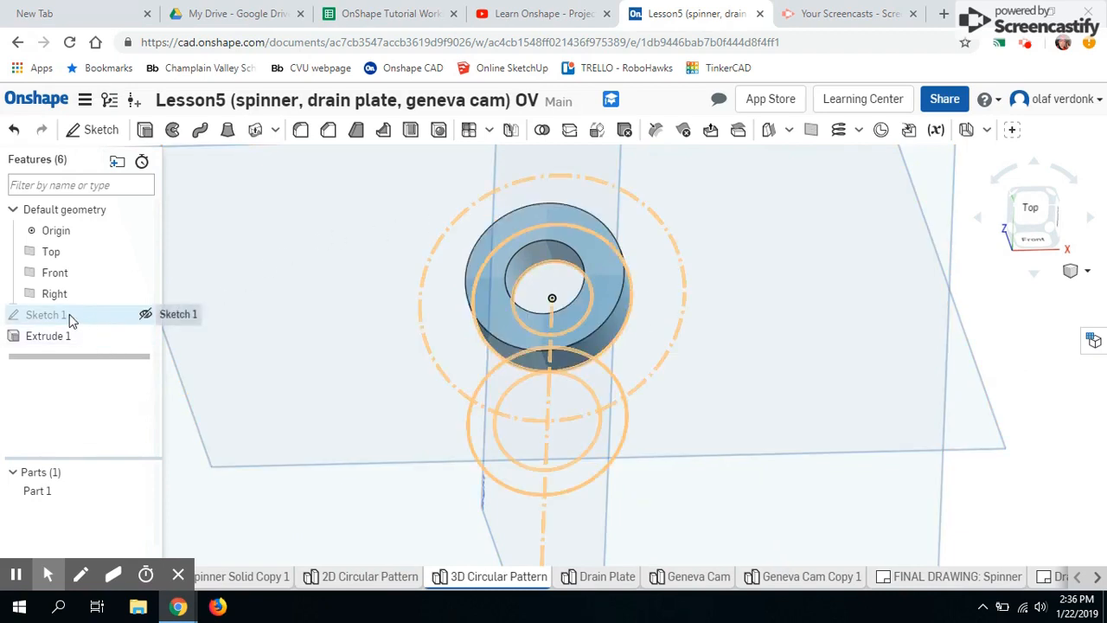
click(146, 316)
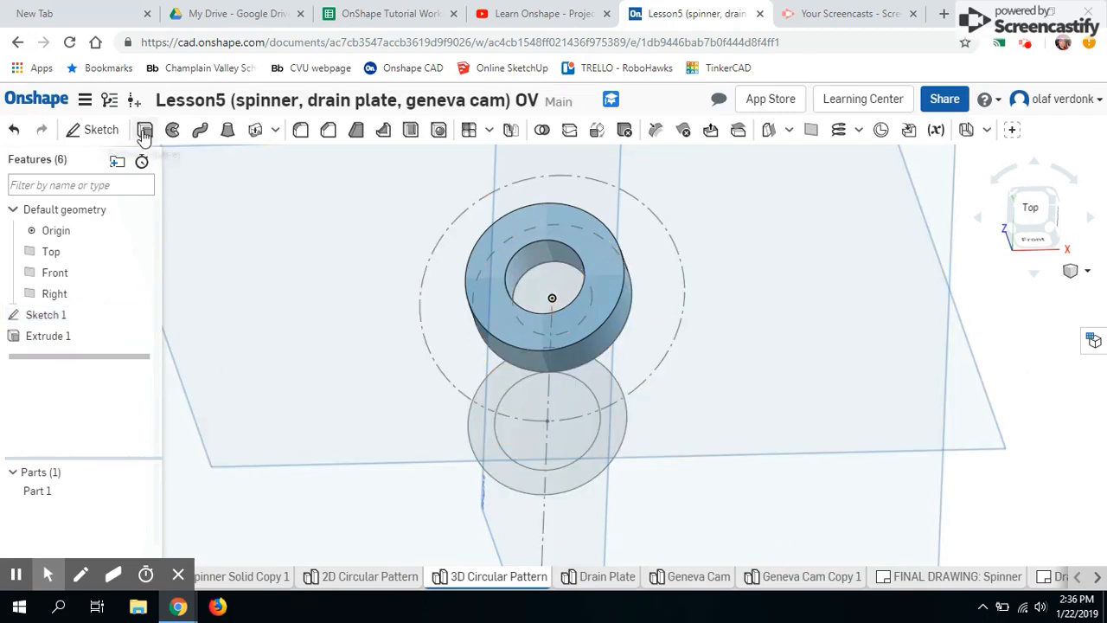
click(144, 131)
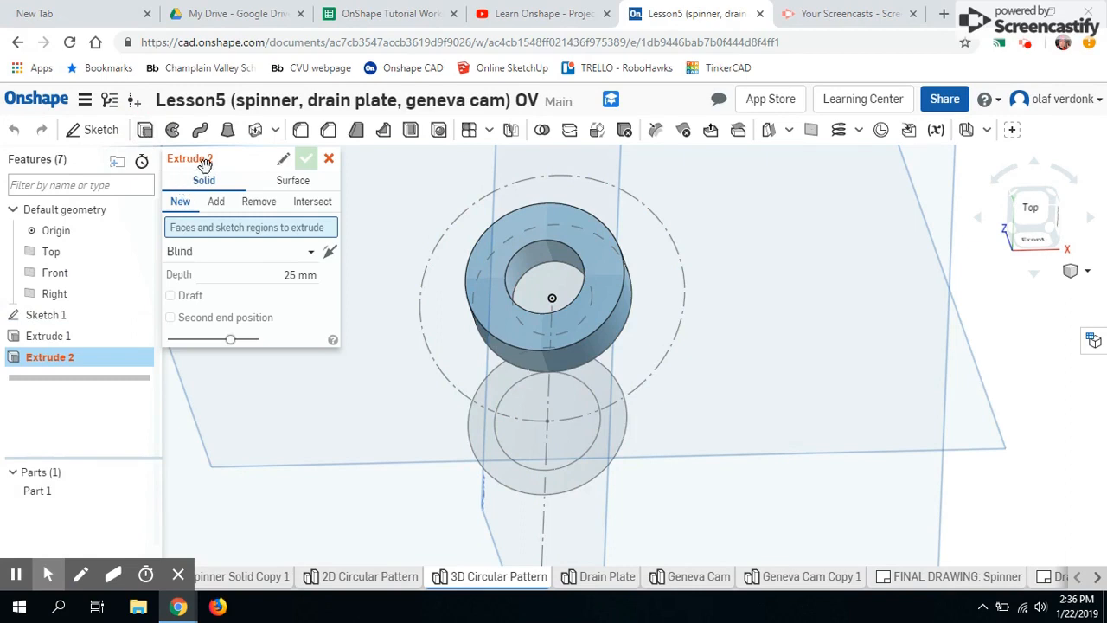
click(476, 429)
click(298, 291)
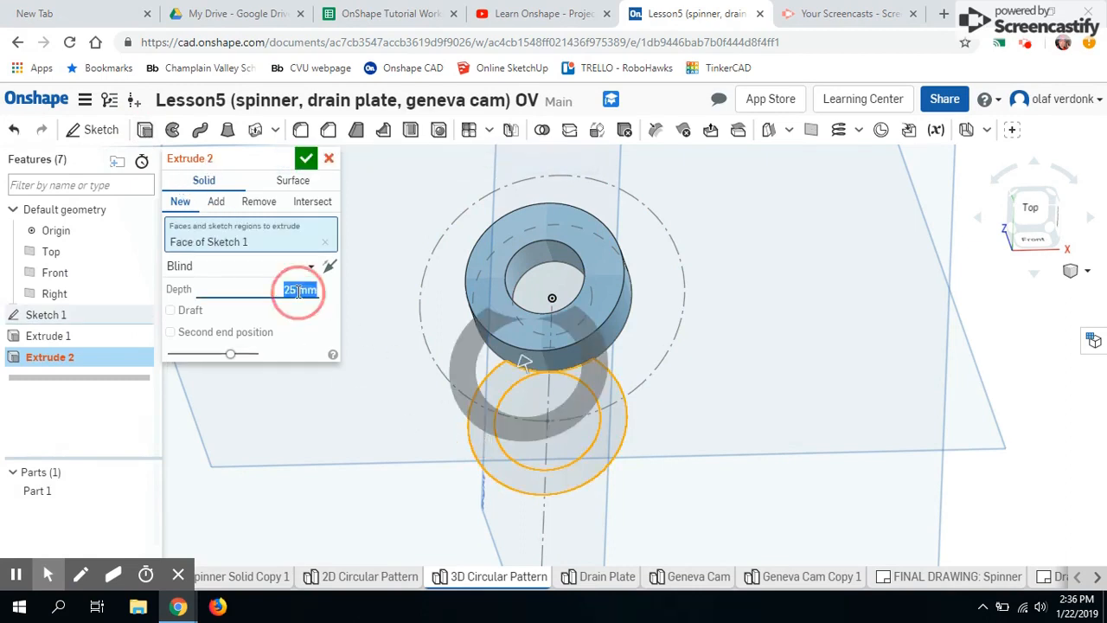
text(10)
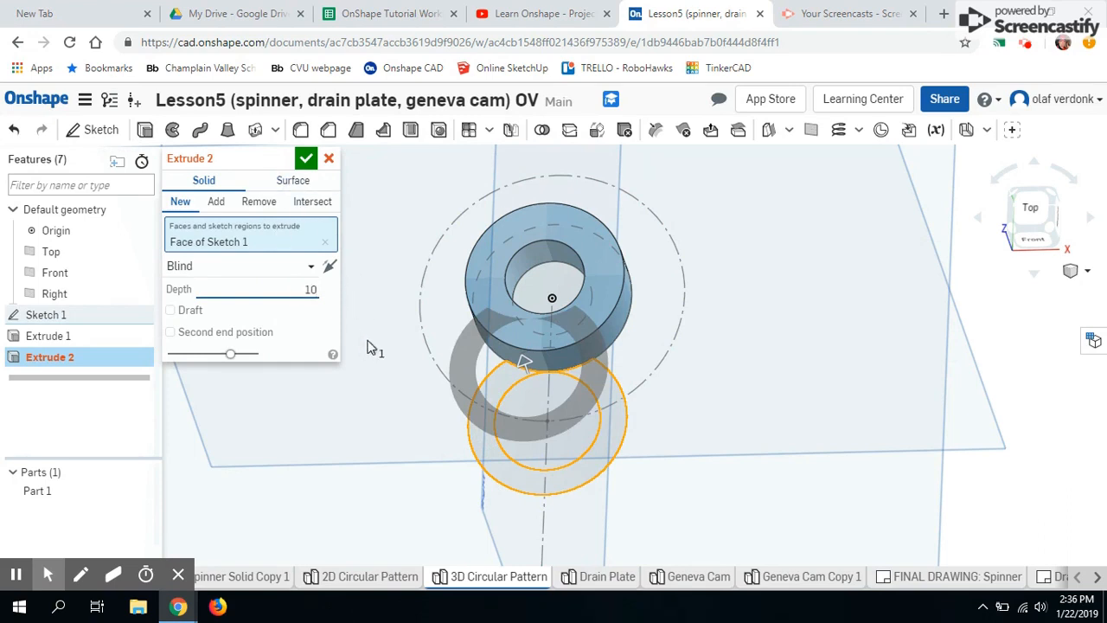
key(Return)
Step: Hide Part 1 to add the overlap region to the outer ring's extrusion, show Part 1 again and accept the extrusion
mouse_move(528, 431)
right_down()
mouse_move(485, 409)
mouse_move(510, 450)
right_up()
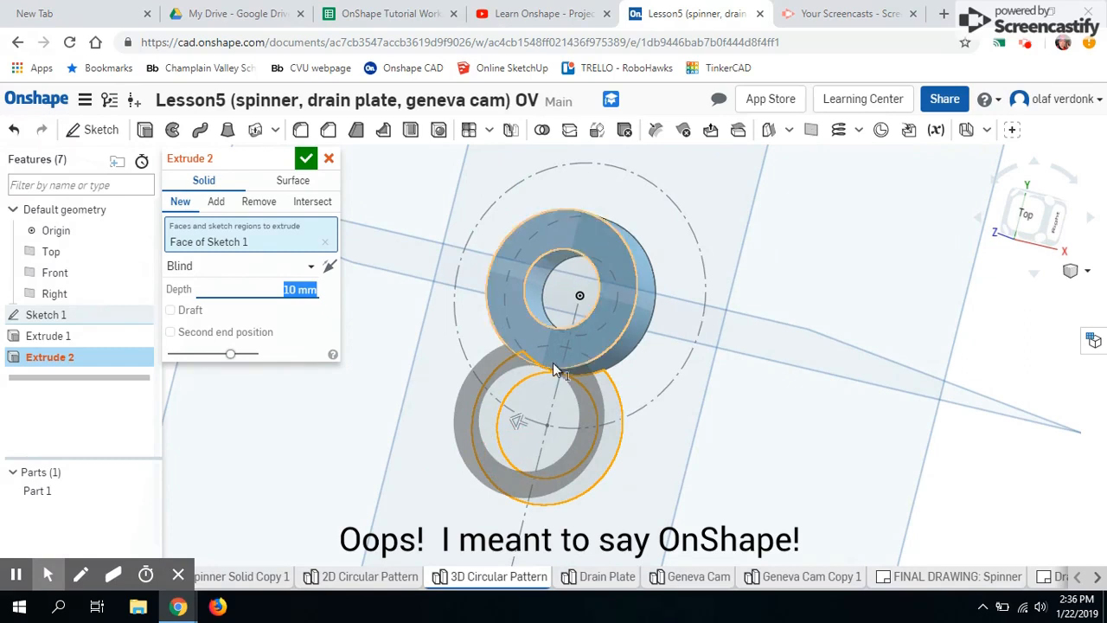
mouse_move(547, 370)
right_down()
mouse_move(568, 383)
mouse_move(531, 365)
mouse_move(504, 378)
right_up()
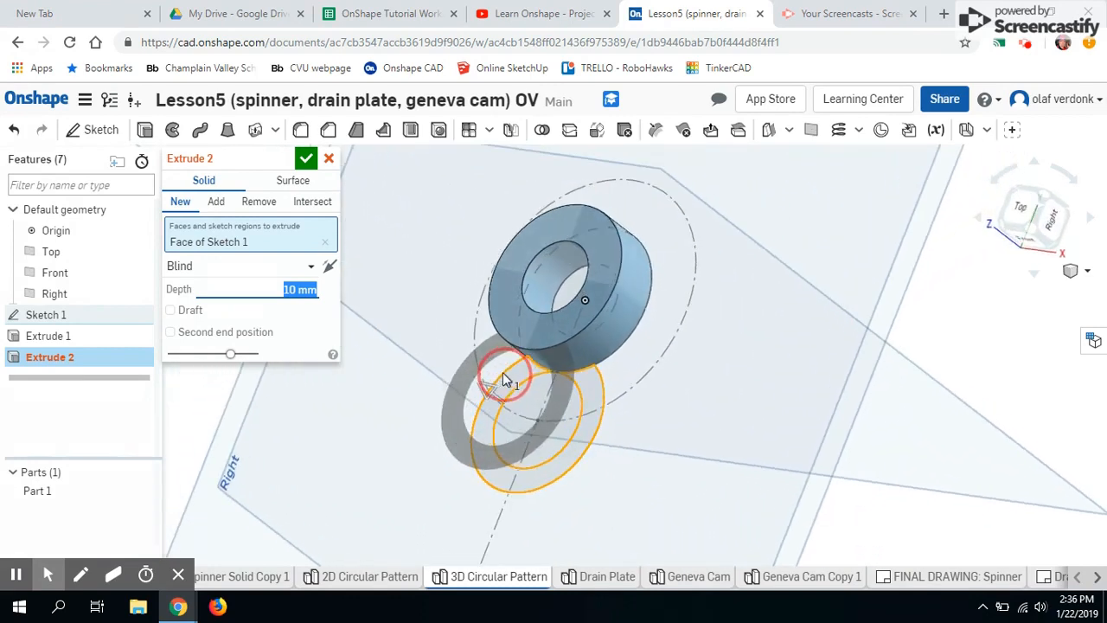
click(141, 492)
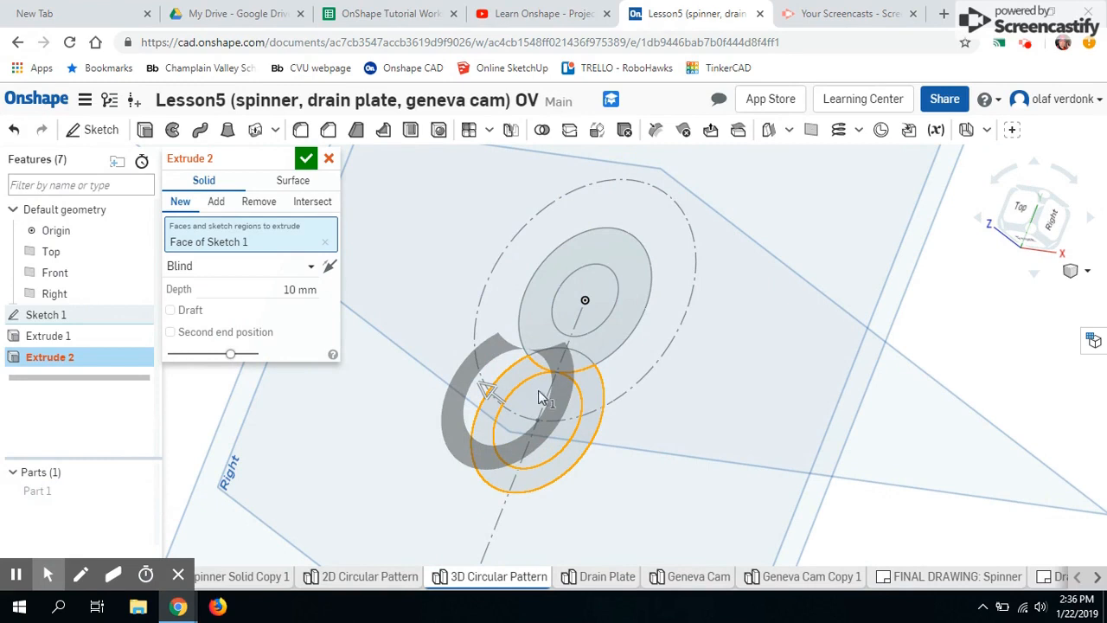
click(581, 367)
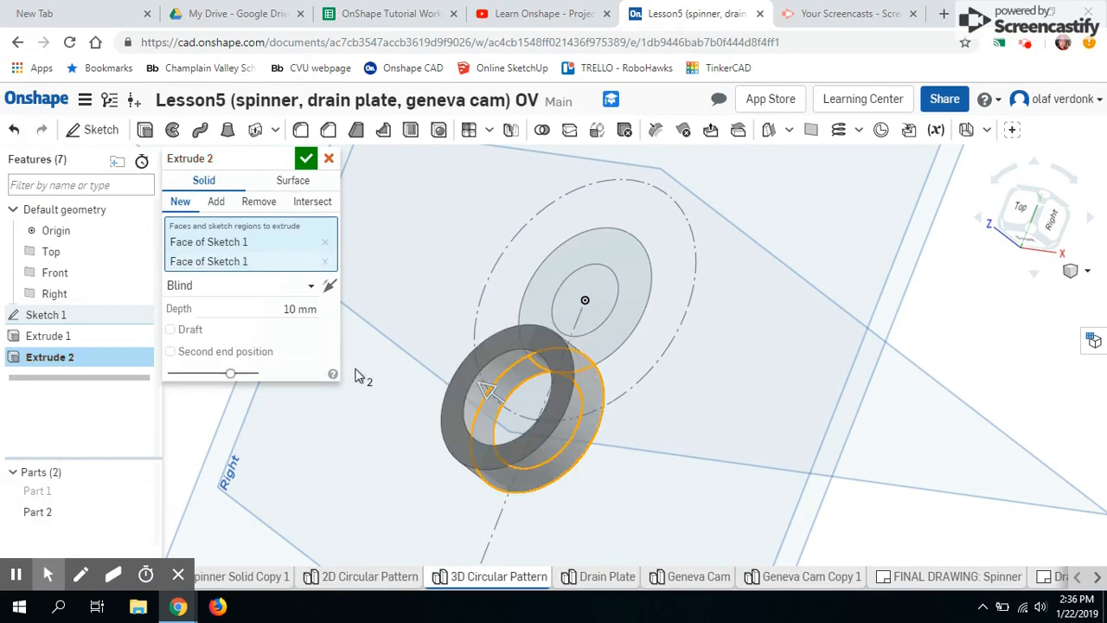
mouse_move(142, 492)
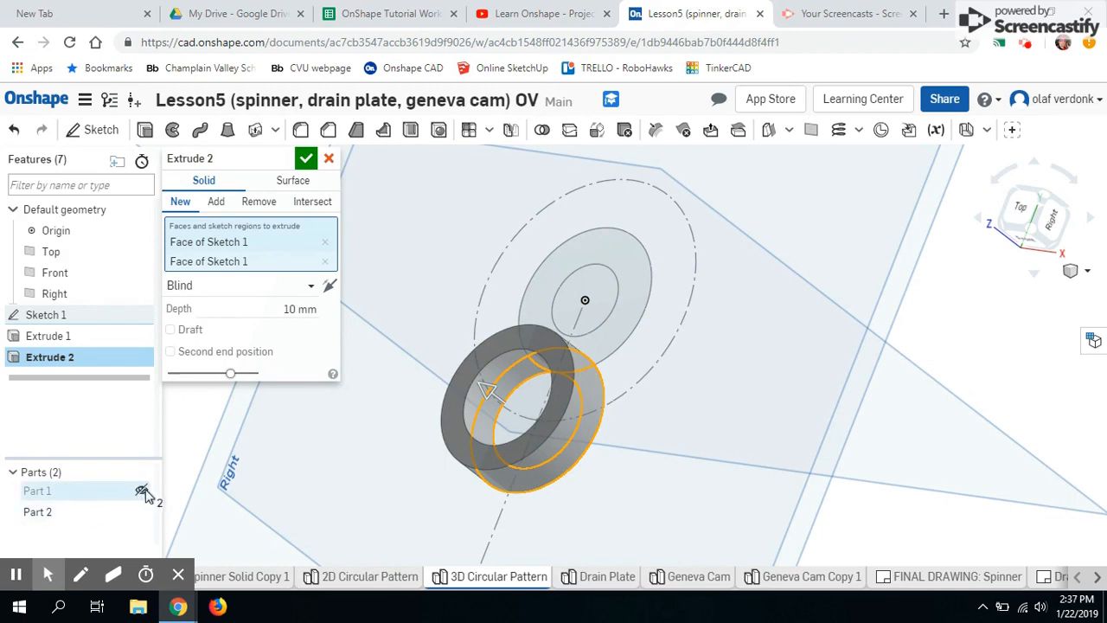
click(141, 491)
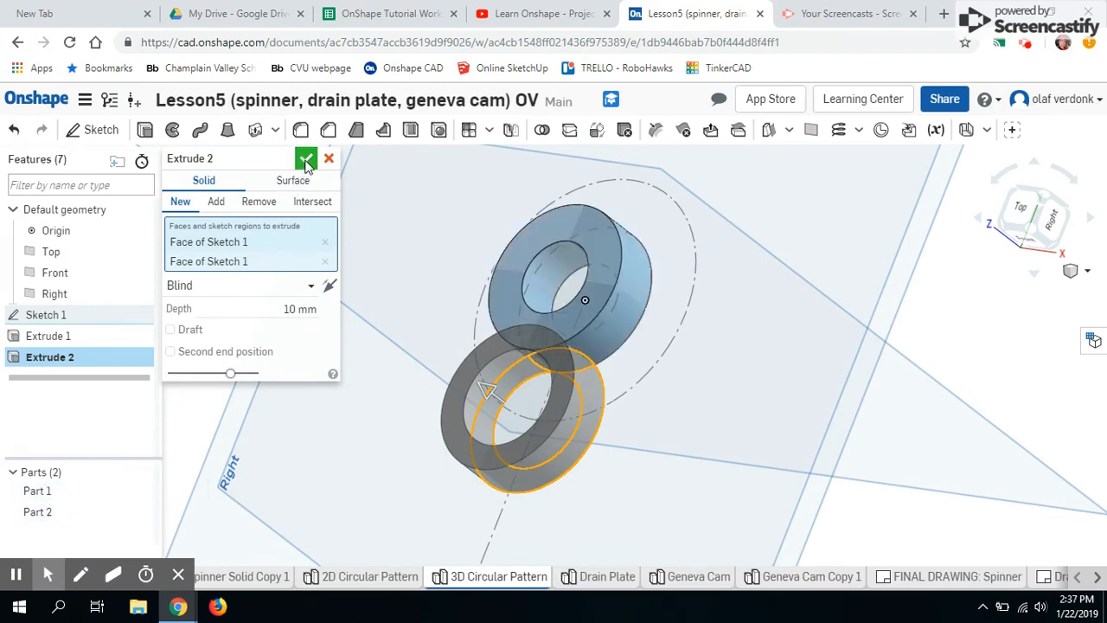
click(306, 159)
Step: Start a new sketch on the Front plane
right_drag(370, 296, 413, 249)
click(1048, 216)
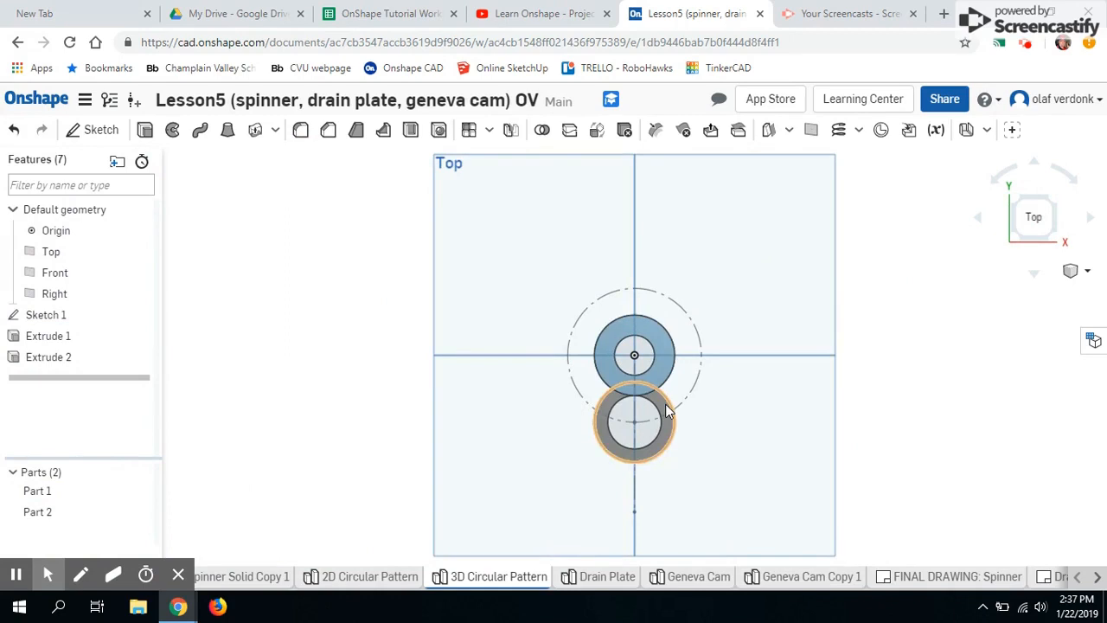
scroll(667, 411, up, 4)
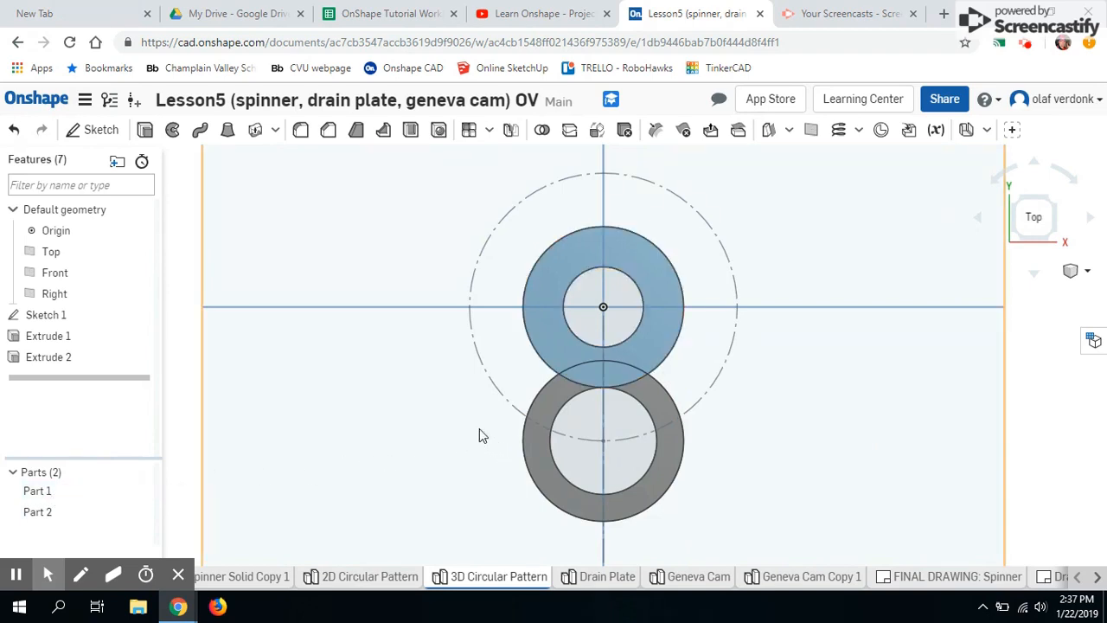
mouse_move(473, 452)
right_down()
mouse_move(470, 428)
mouse_move(460, 429)
right_up()
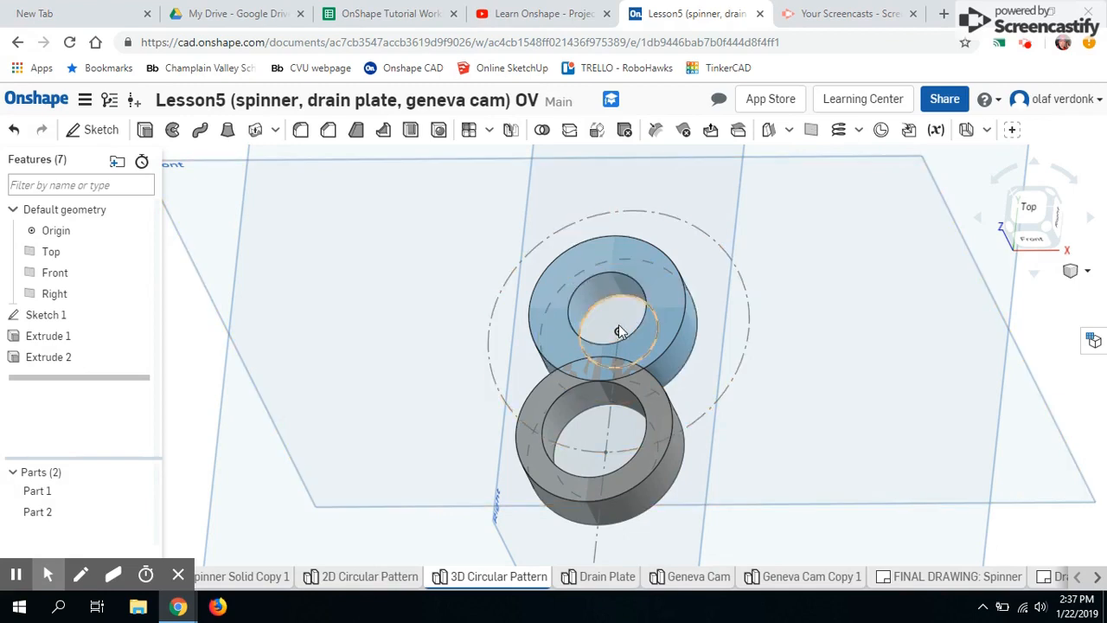
click(110, 134)
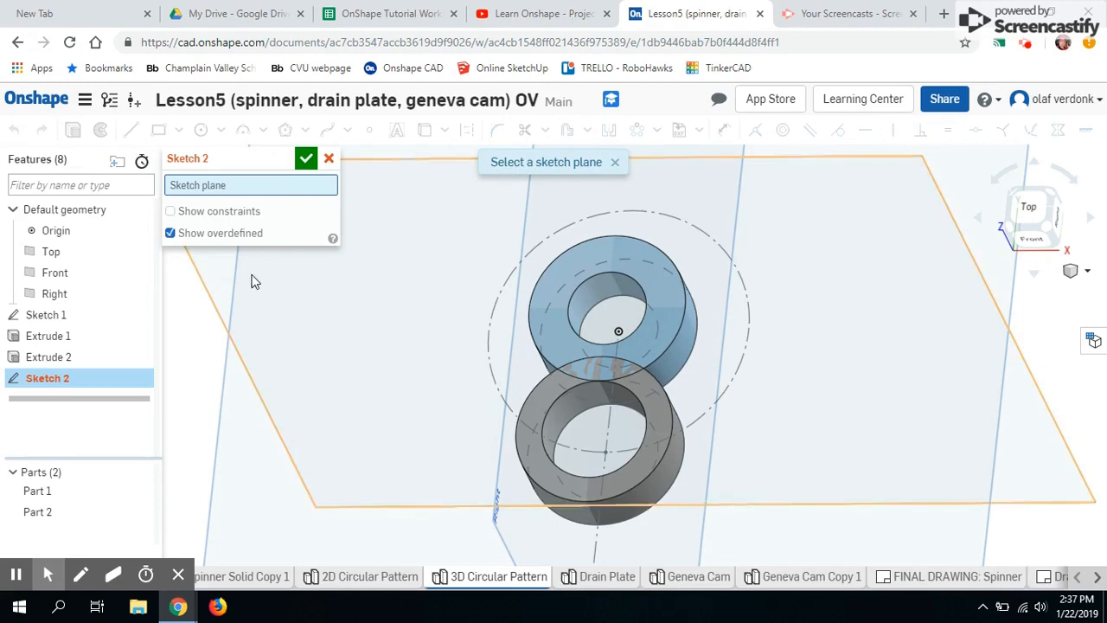
right_drag(251, 275, 285, 262)
scroll(284, 266, down, 4)
scroll(337, 339, down, 3)
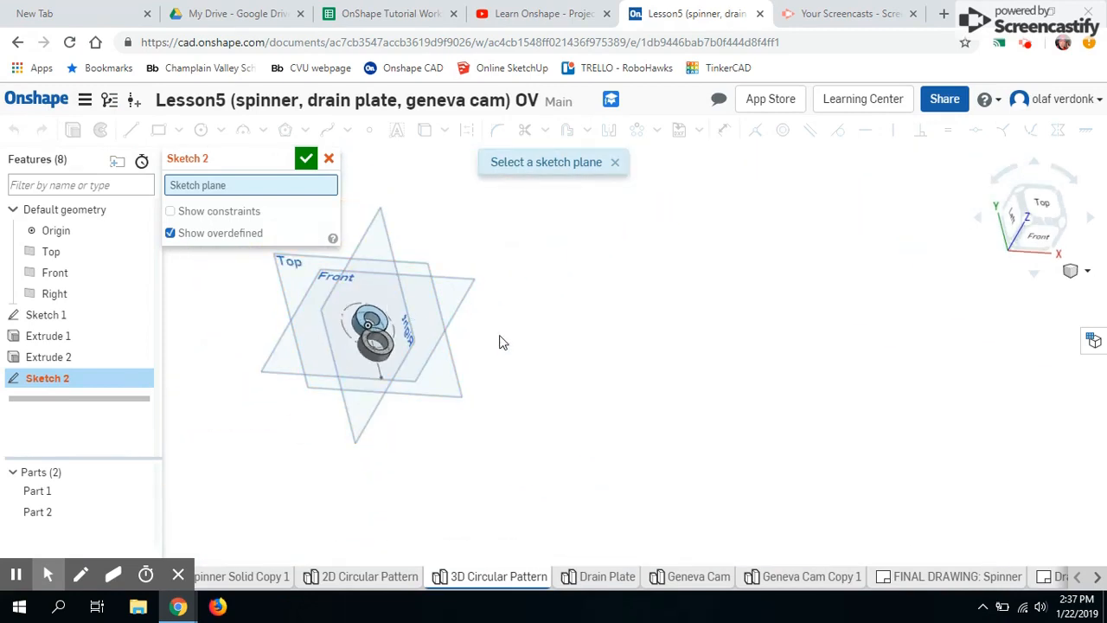
right_drag(487, 346, 432, 328)
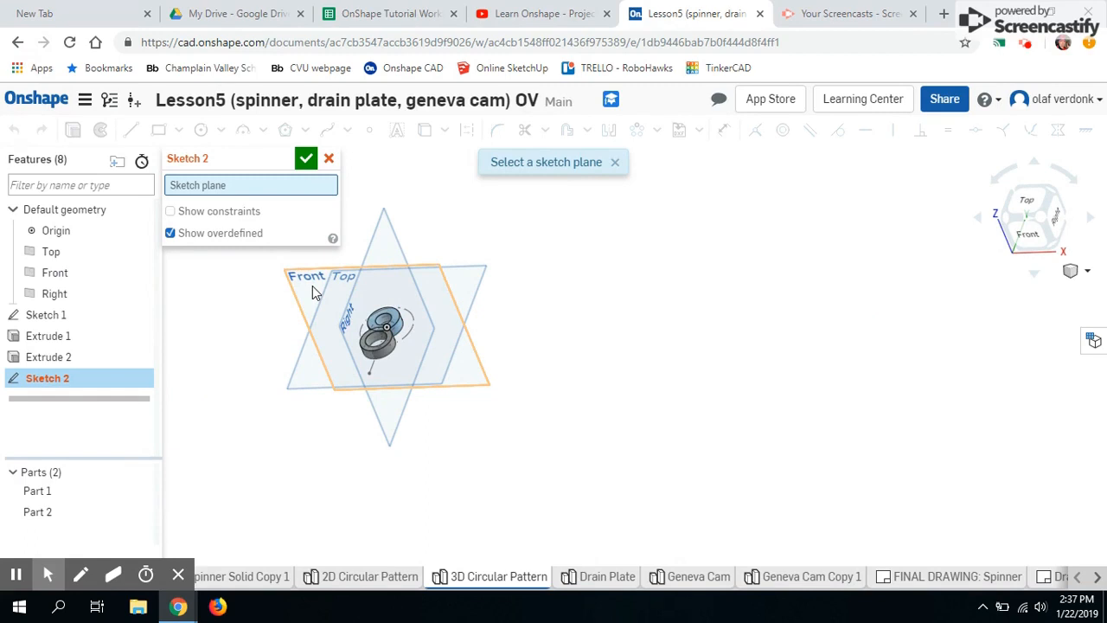
click(316, 291)
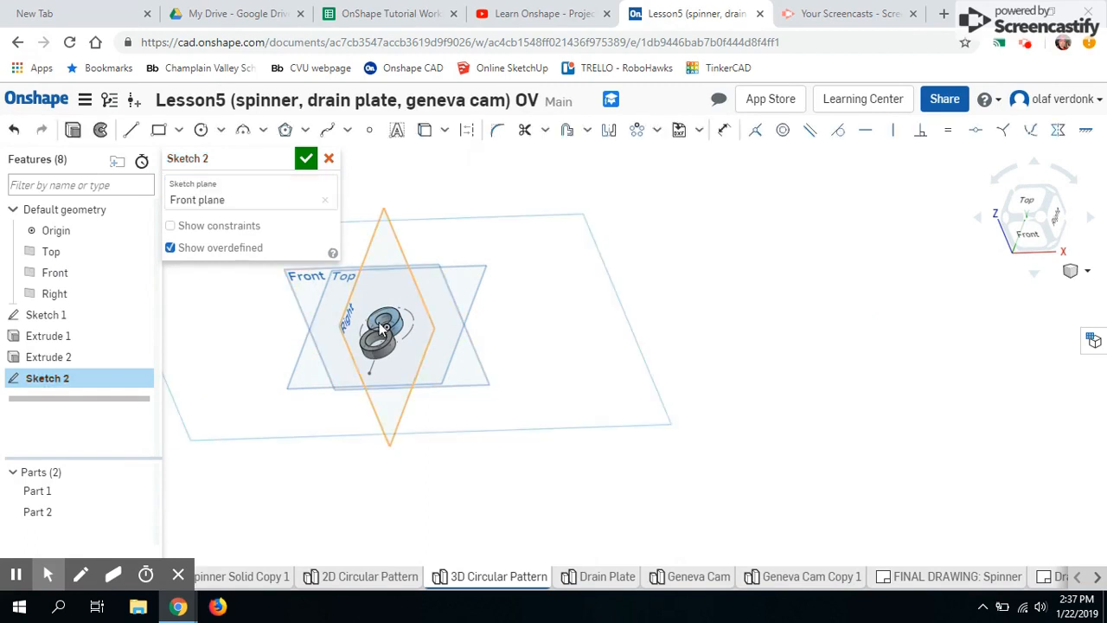
Step: Draw a construction line about 41 mm long from the origin straight up along the vertical axis on the Front plane, and accept the sketch
scroll(386, 331, up, 10)
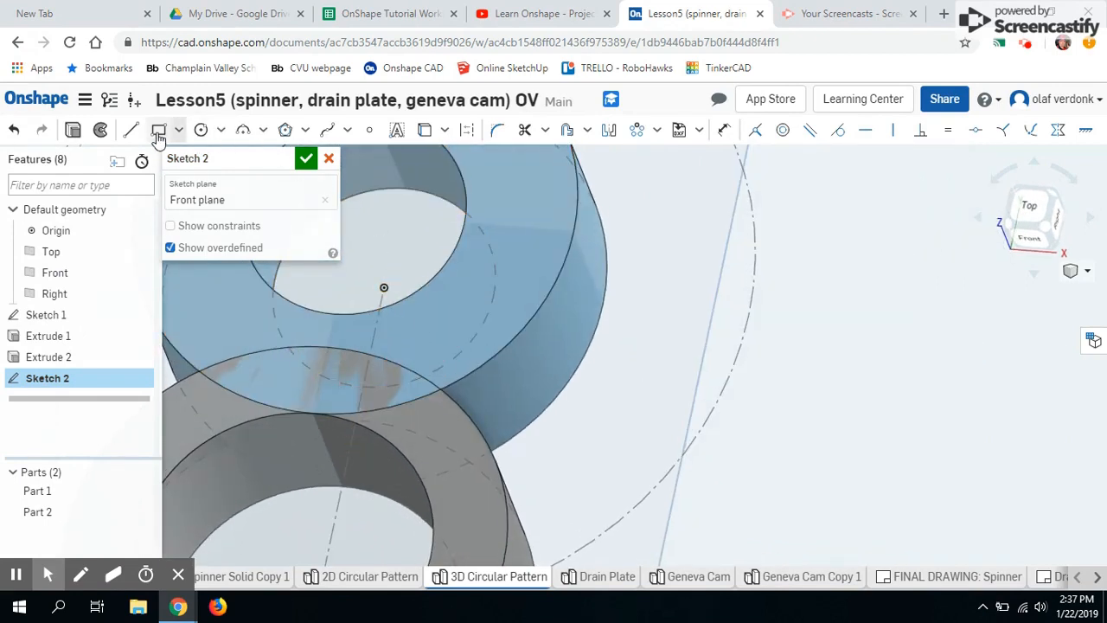
click(132, 133)
click(464, 132)
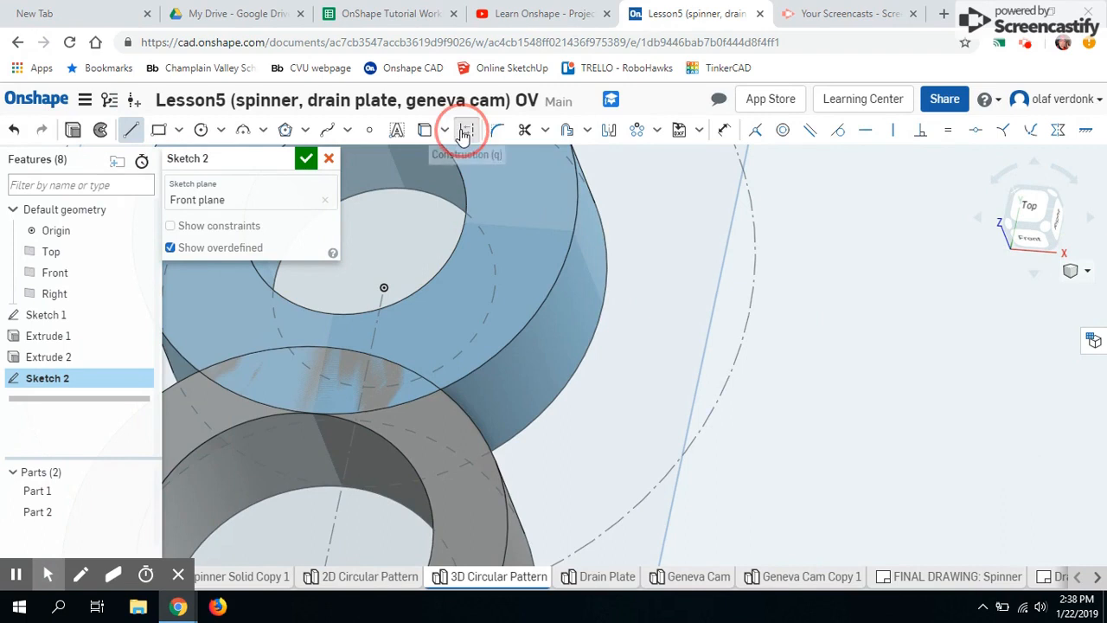
click(385, 286)
right_drag(404, 280, 391, 249)
scroll(399, 273, down, 5)
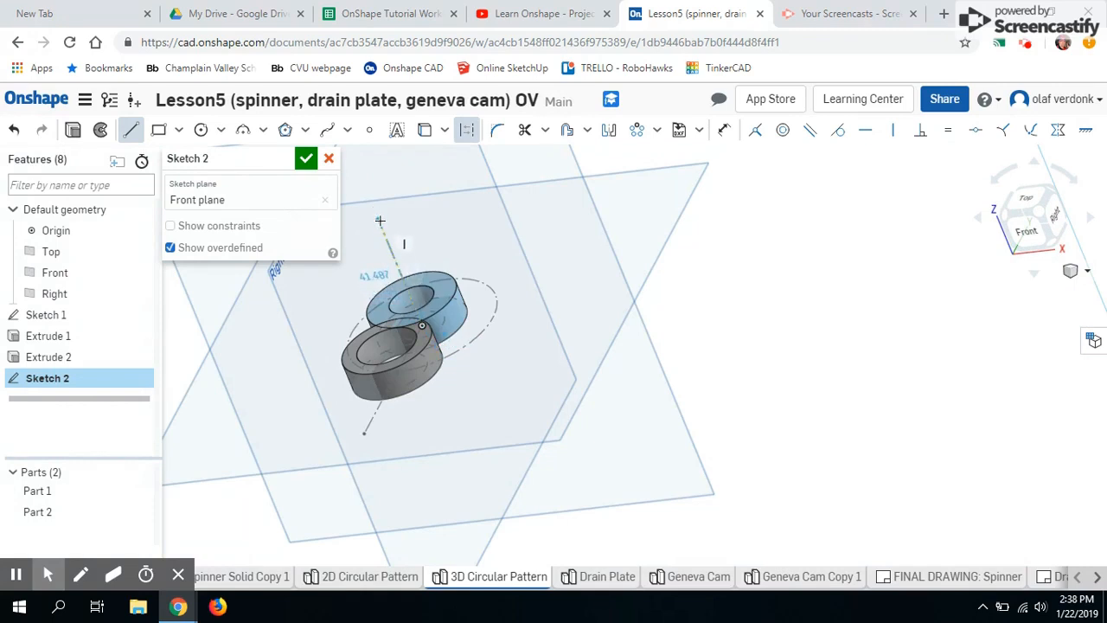
click(380, 222)
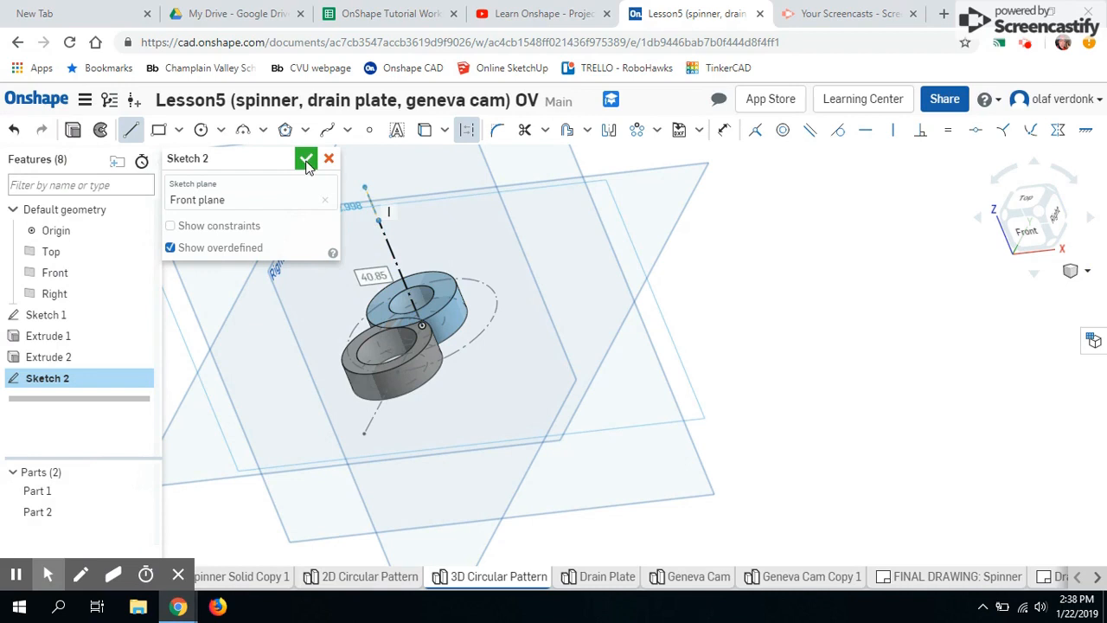
click(306, 159)
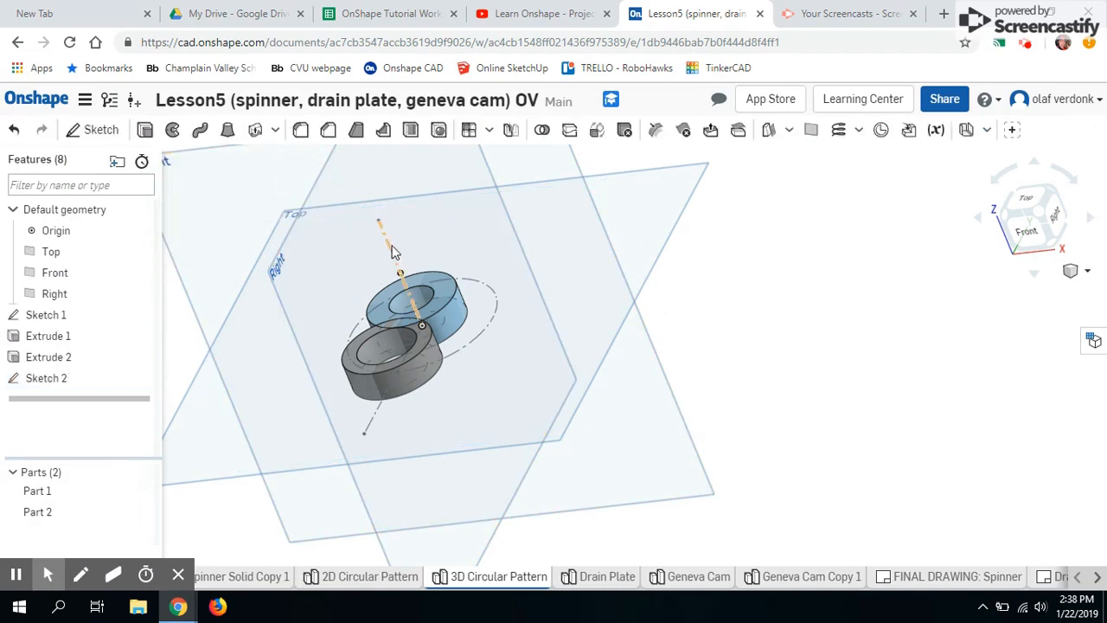
Step: Edit Sketch 2 to add a horizontal construction line starting at the origin, and accept the sketch
right_drag(419, 313, 420, 326)
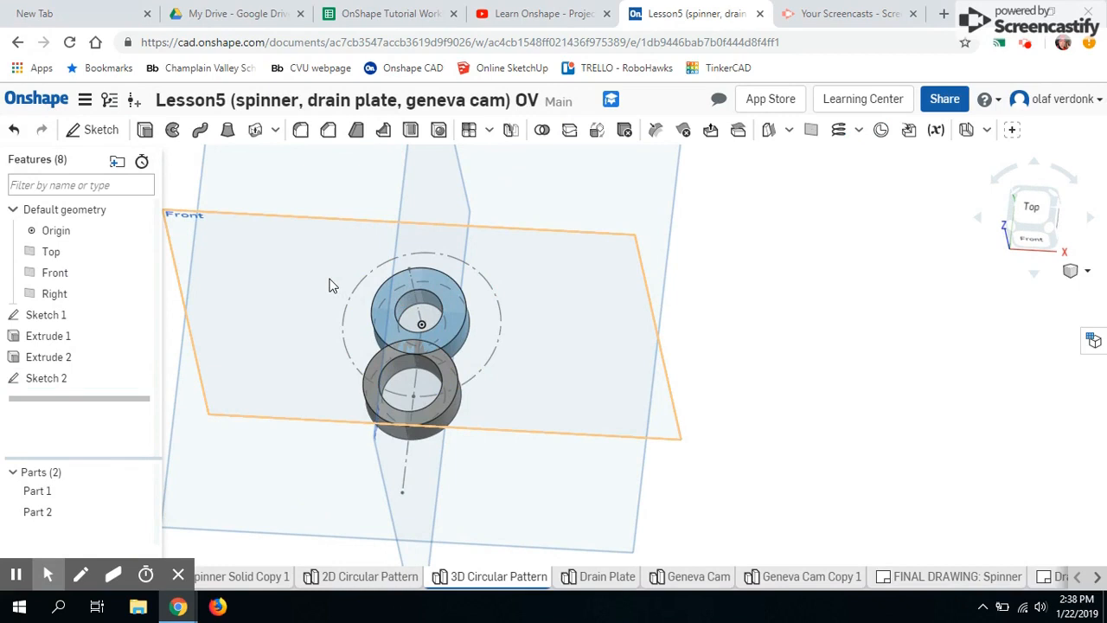
double_click(53, 382)
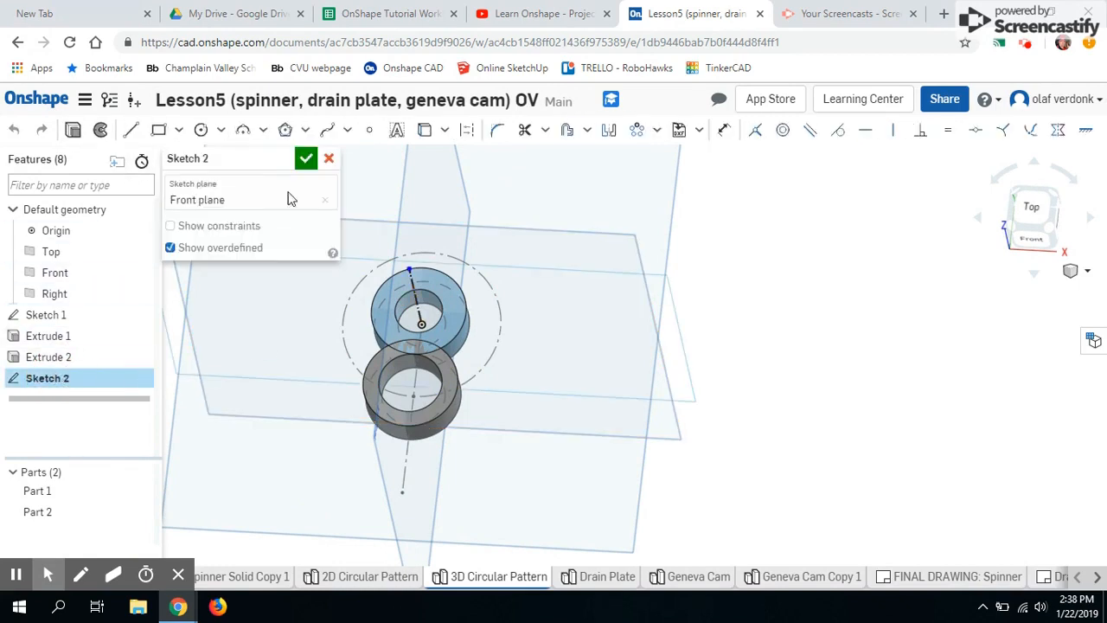
click(131, 130)
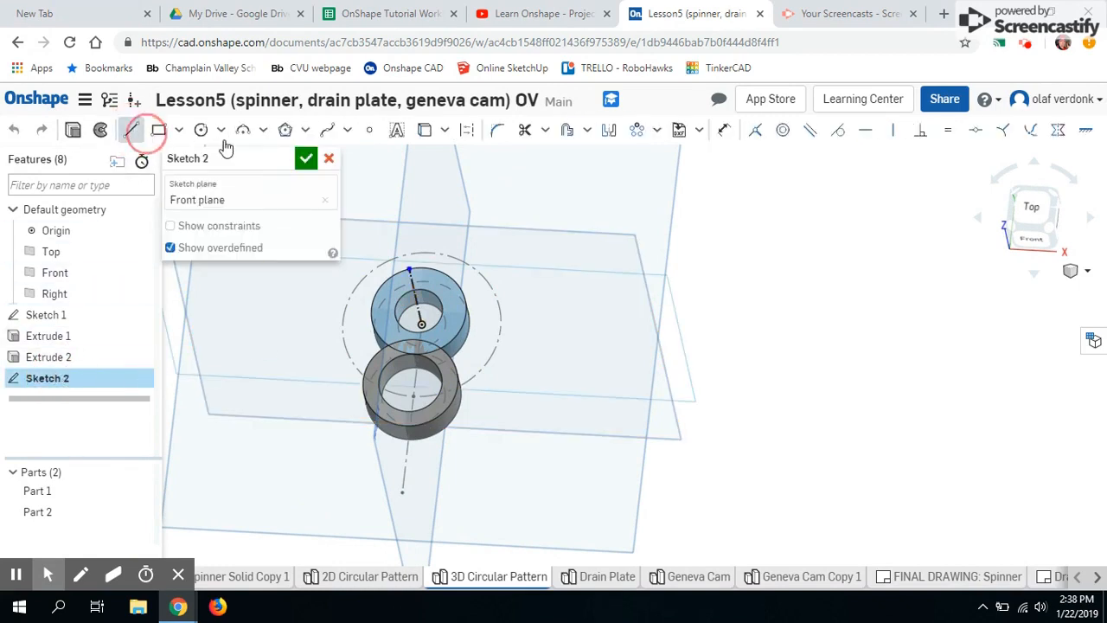
click(466, 131)
click(421, 323)
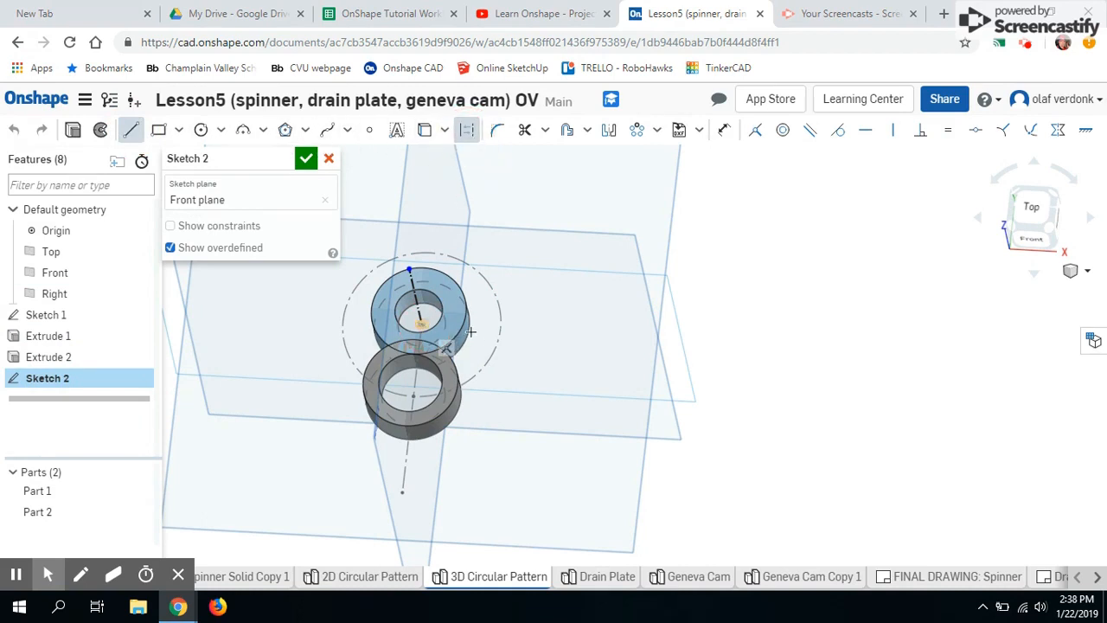
click(591, 331)
click(306, 158)
right_drag(467, 322, 486, 387)
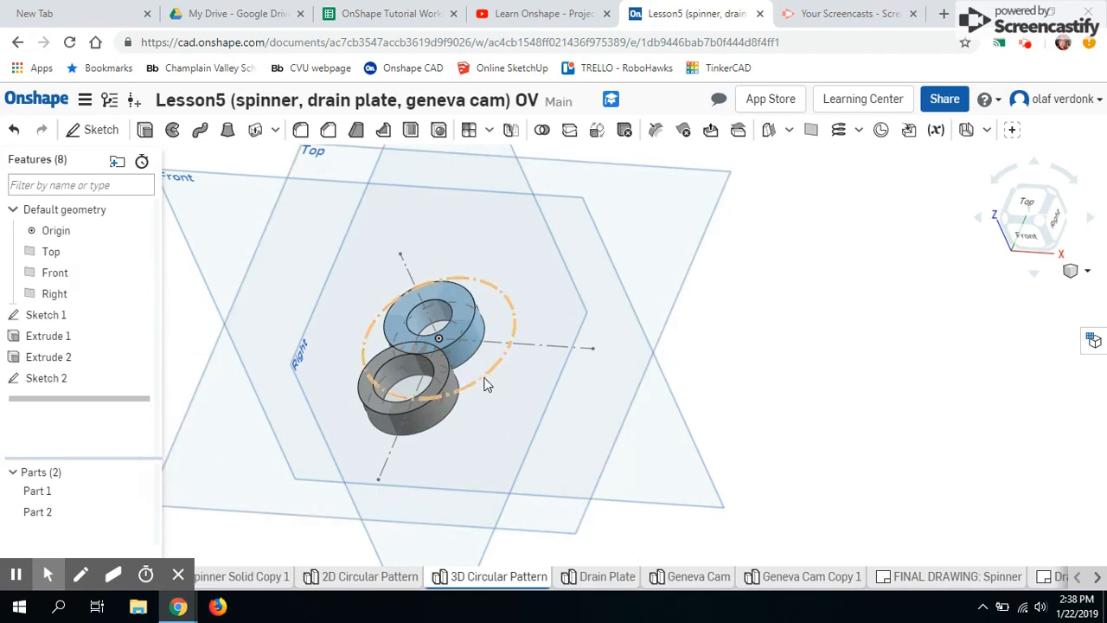
Step: Set up a circular part pattern of the outer ring and activate the choice of the pattern axis
right_drag(442, 344, 458, 357)
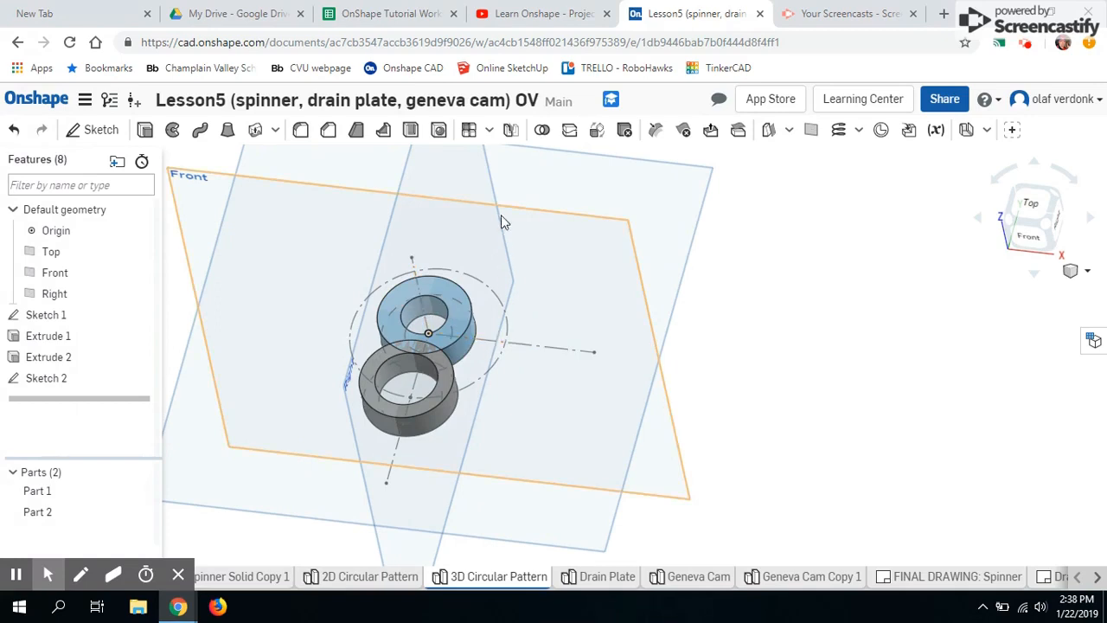
click(488, 130)
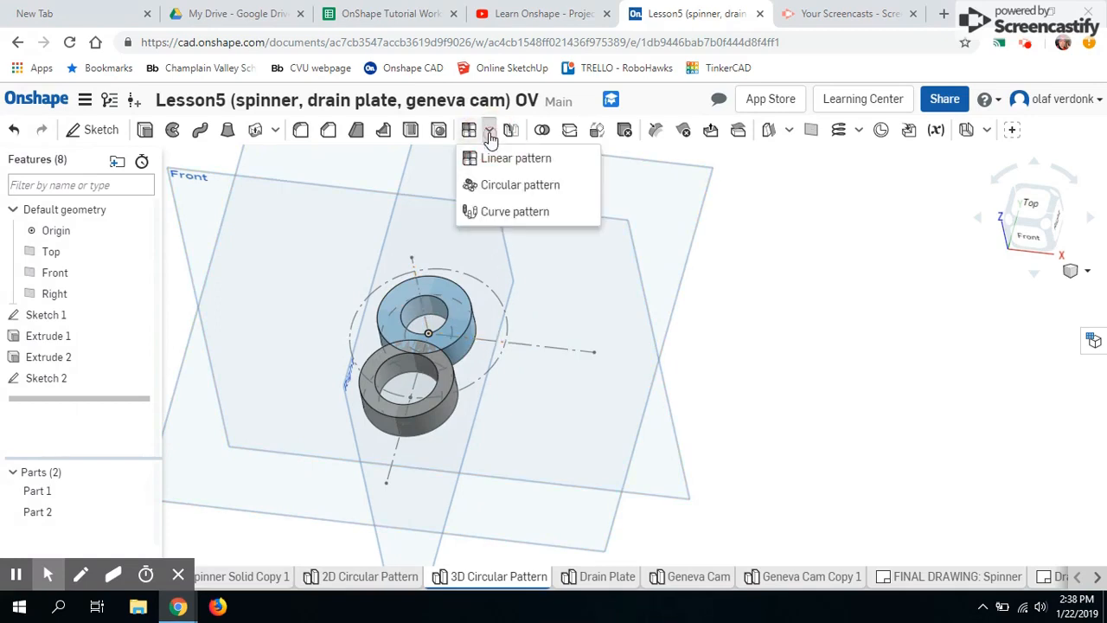
click(501, 187)
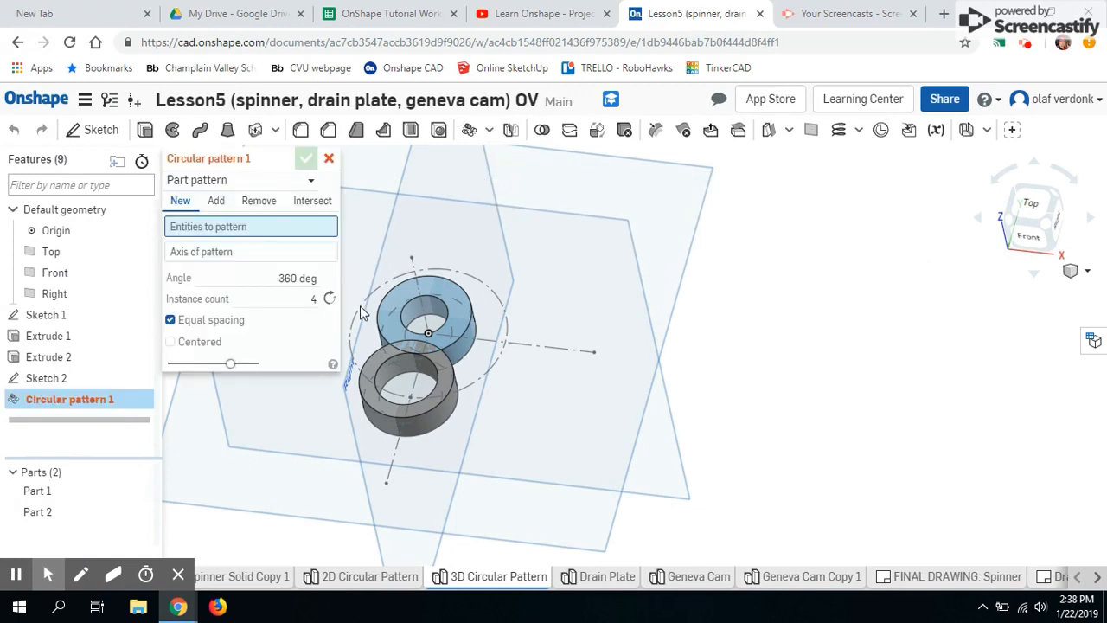
click(367, 394)
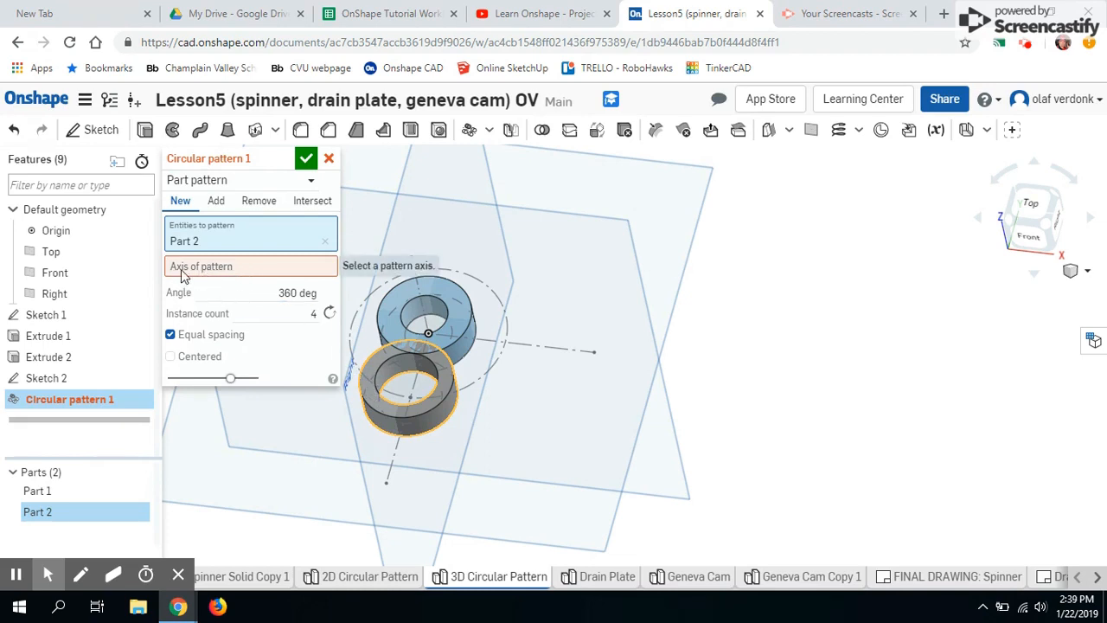
click(231, 268)
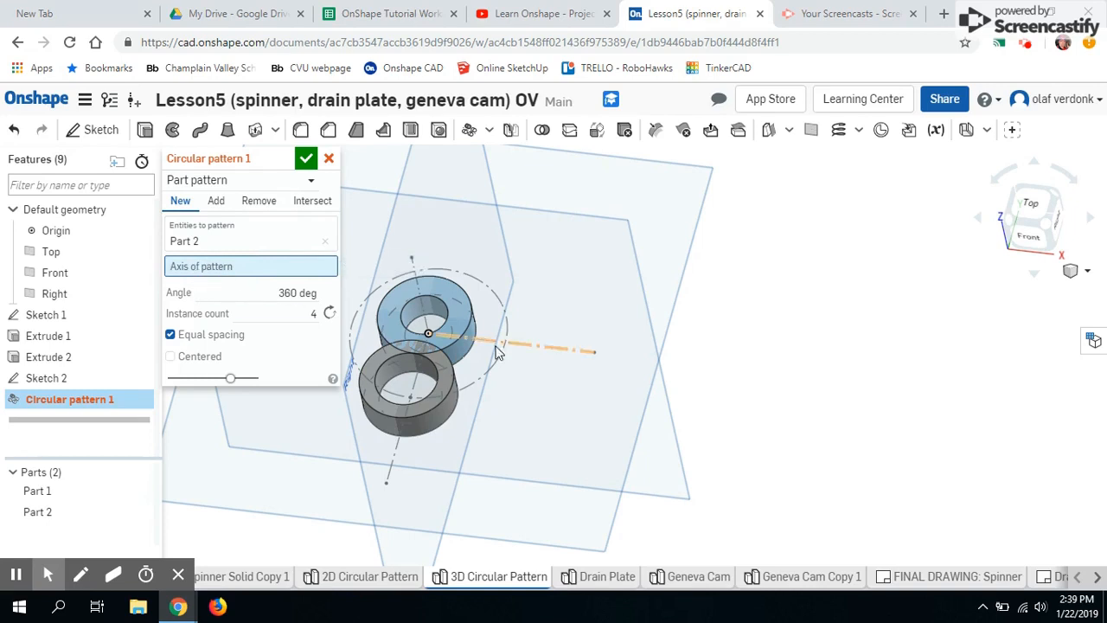
Step: Try the horizontal construction line as the pattern axis and clear that selection
click(533, 350)
mouse_move(548, 388)
right_down()
mouse_move(490, 370)
mouse_move(474, 299)
mouse_move(458, 346)
mouse_move(487, 343)
mouse_move(471, 346)
mouse_move(524, 279)
mouse_move(536, 370)
right_up()
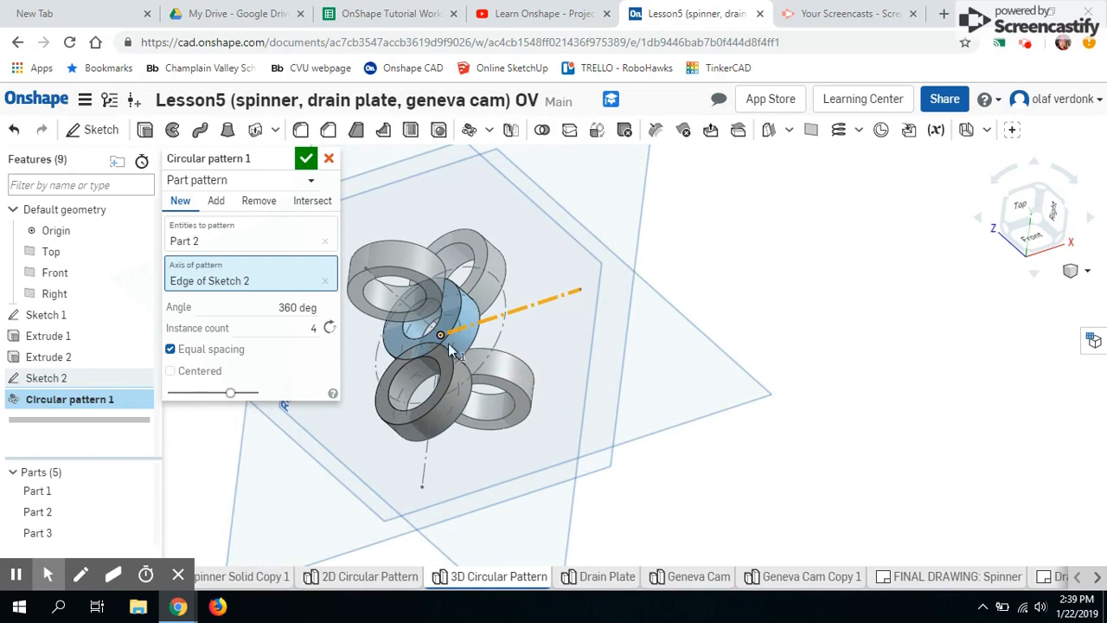
click(326, 283)
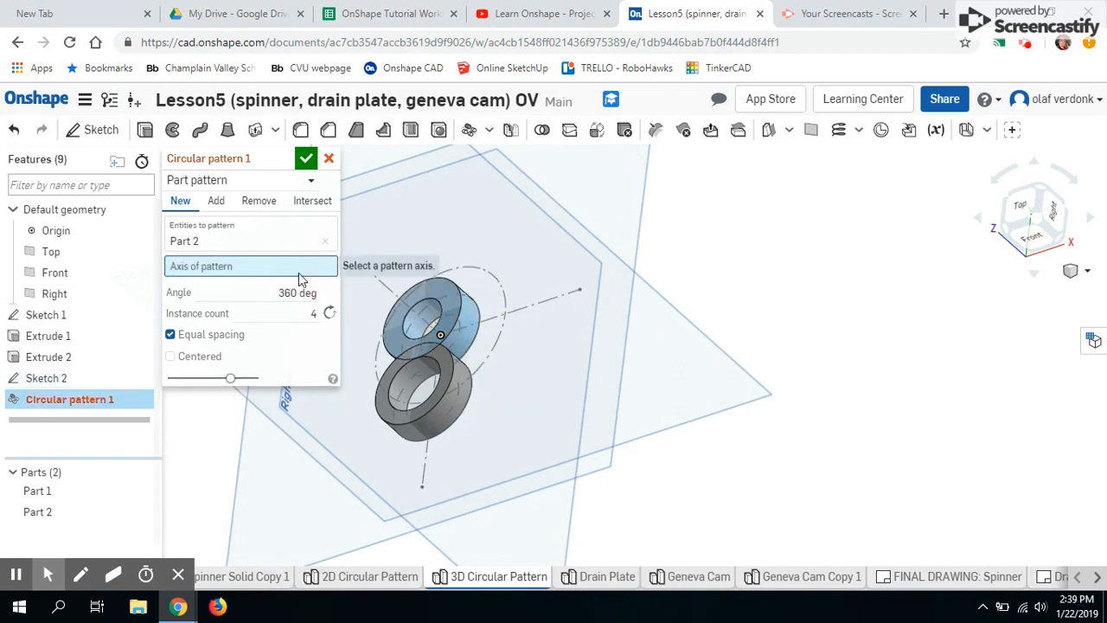
Step: Use the vertical construction line of Sketch 2 as the axis of the circular pattern
click(380, 285)
right_drag(474, 375, 445, 378)
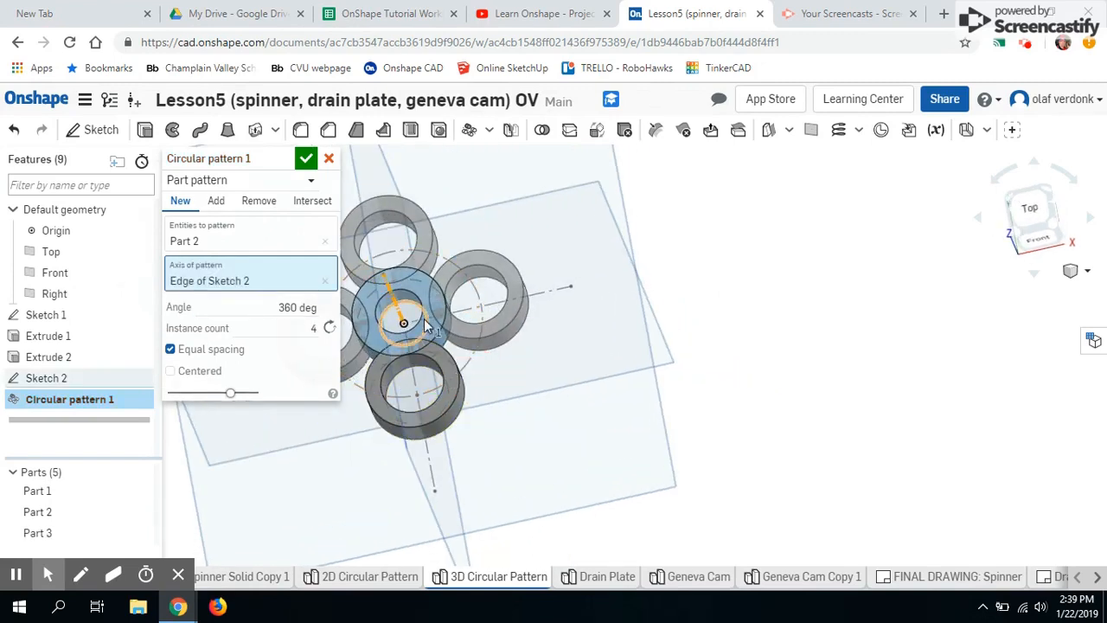
scroll(570, 368, down, 3)
scroll(433, 313, up, 2)
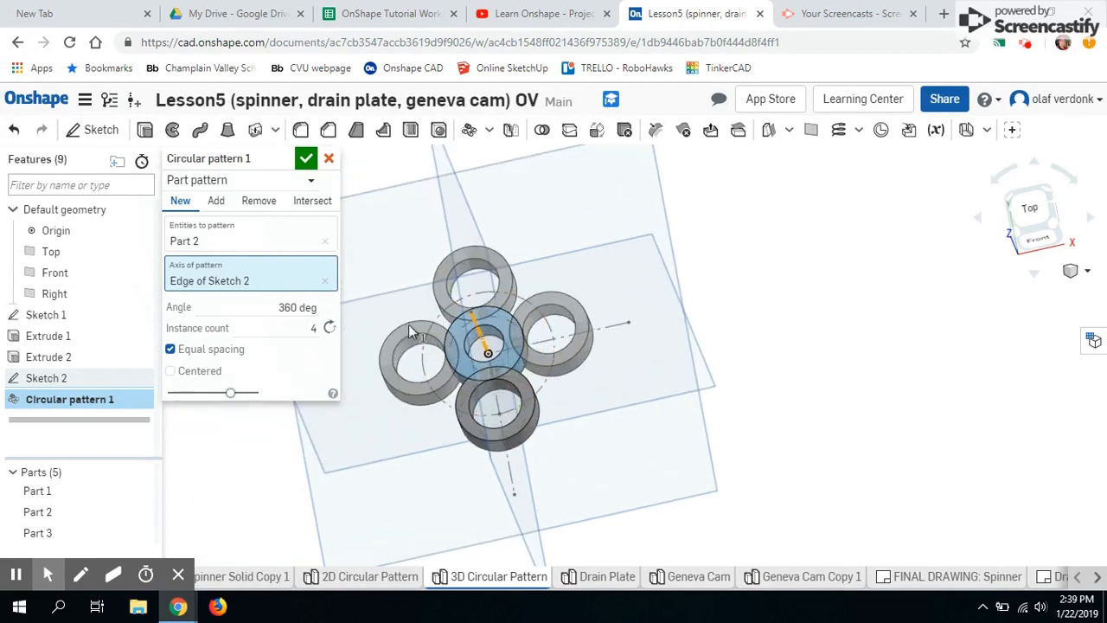
Step: Try 6 instances in the circular pattern, set the instance count to 3 over 360 degrees, and accept the pattern
click(317, 329)
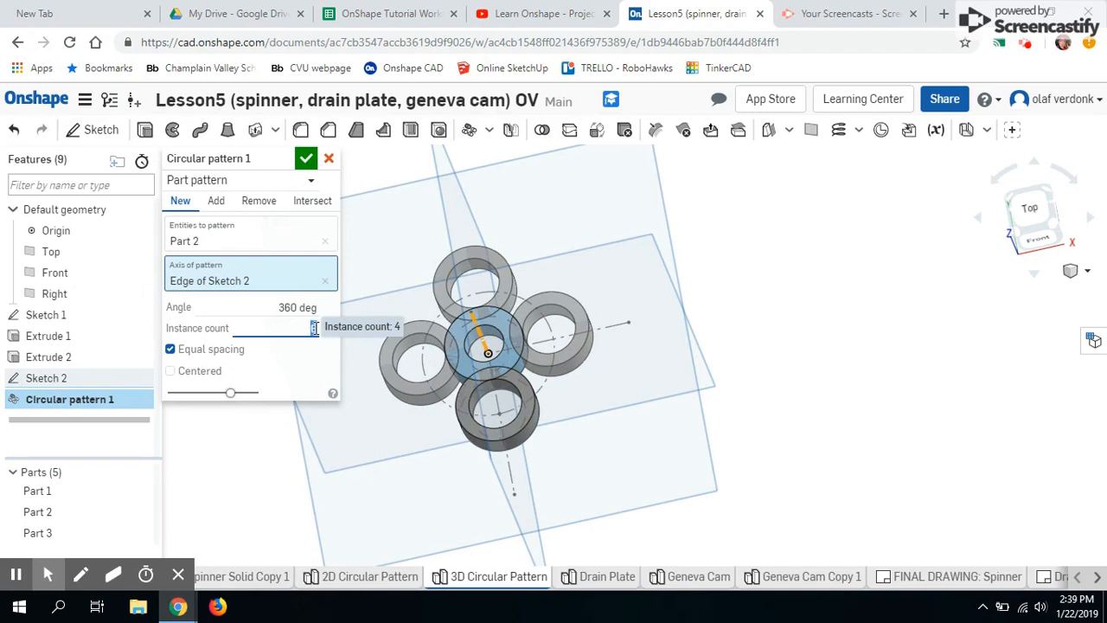
text(6)
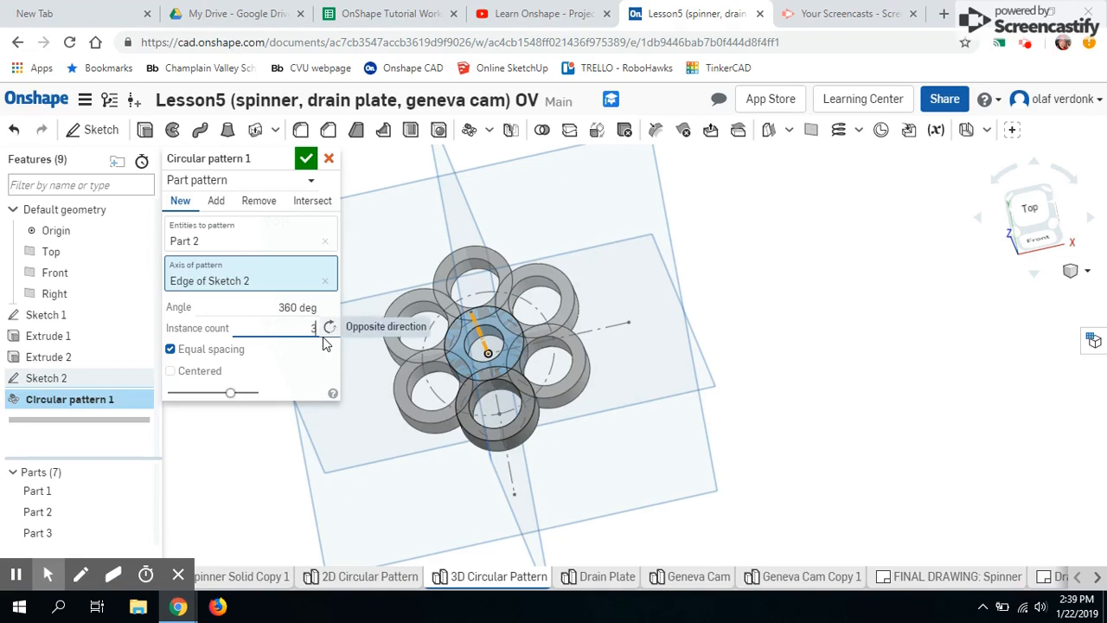
text(3)
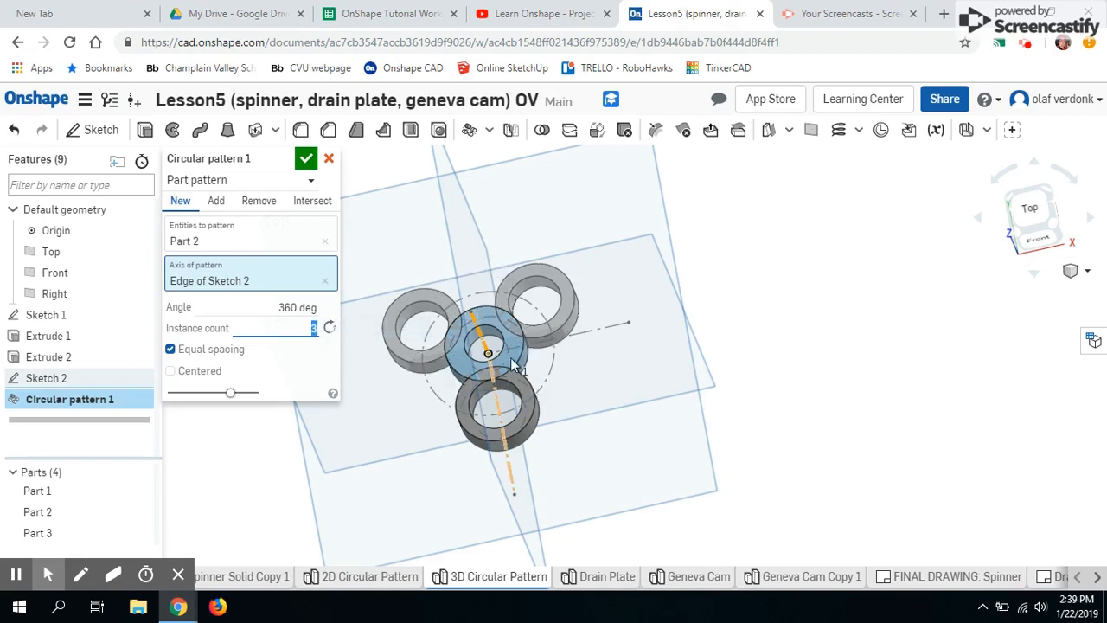
click(307, 159)
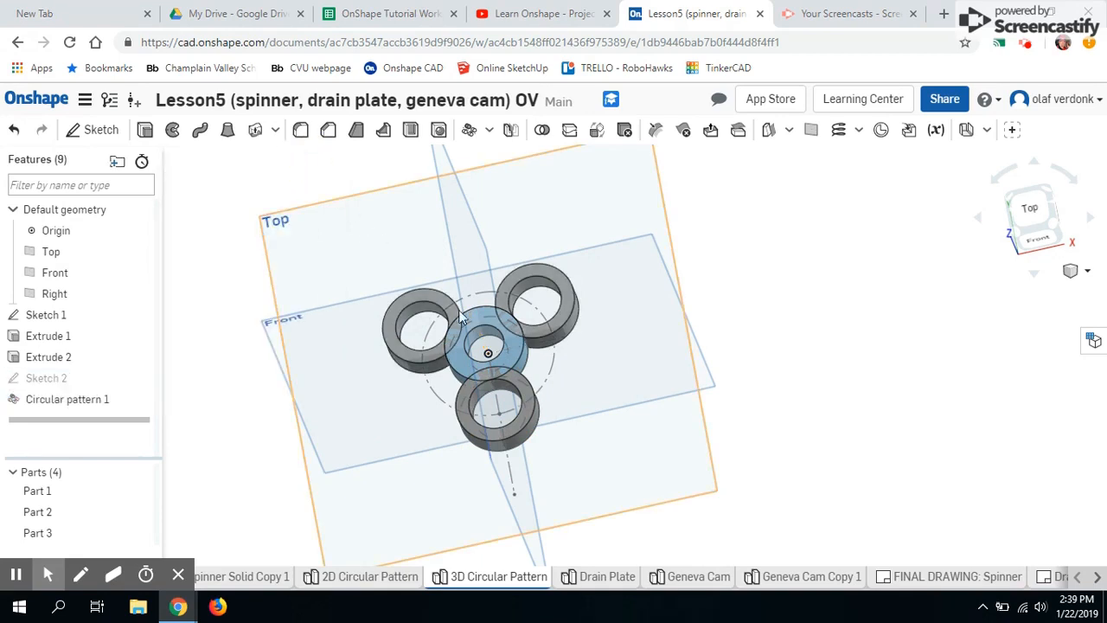
Step: Combine the central ring and the three outer rings into one part with a Boolean Union
scroll(507, 358, up, 3)
mouse_move(507, 358)
right_down()
mouse_move(537, 460)
mouse_move(525, 391)
mouse_move(506, 366)
right_up()
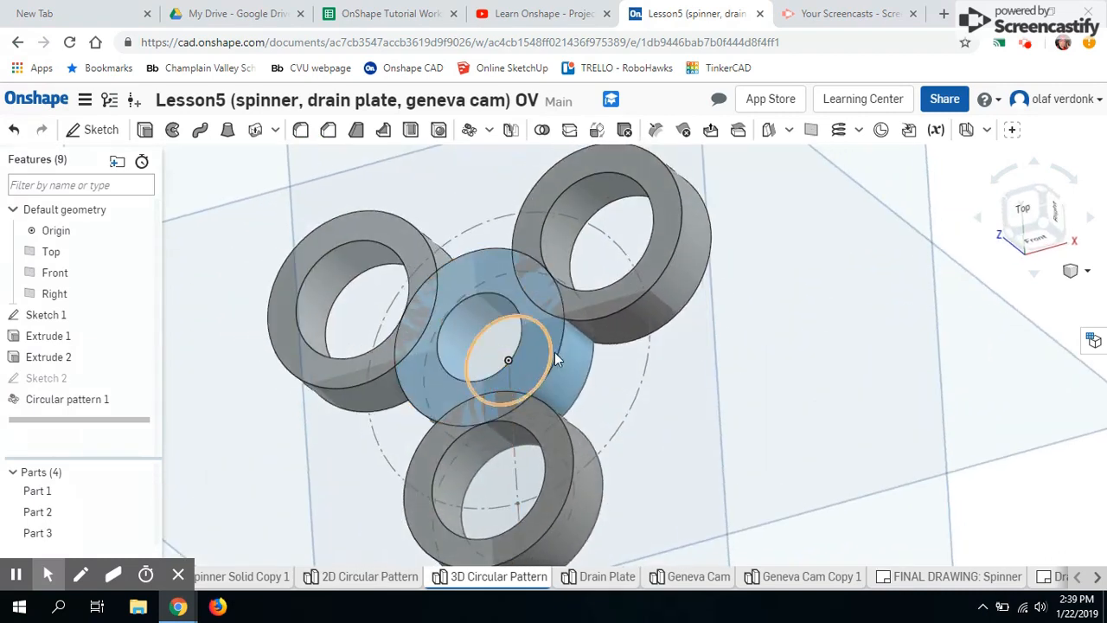
scroll(554, 352, down, 3)
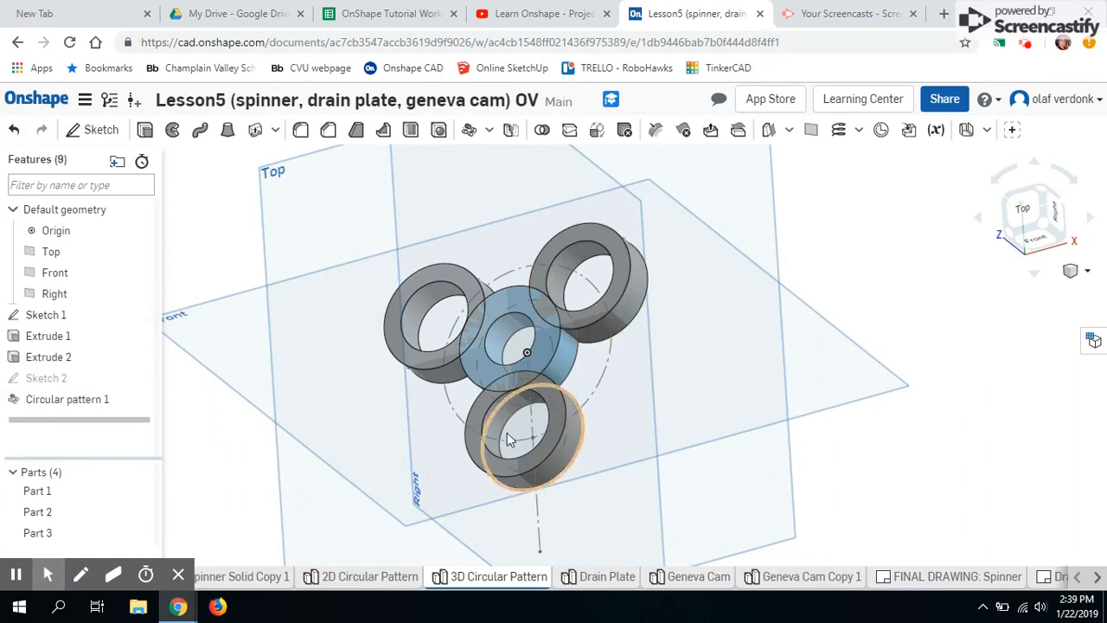
scroll(642, 416, up, 2)
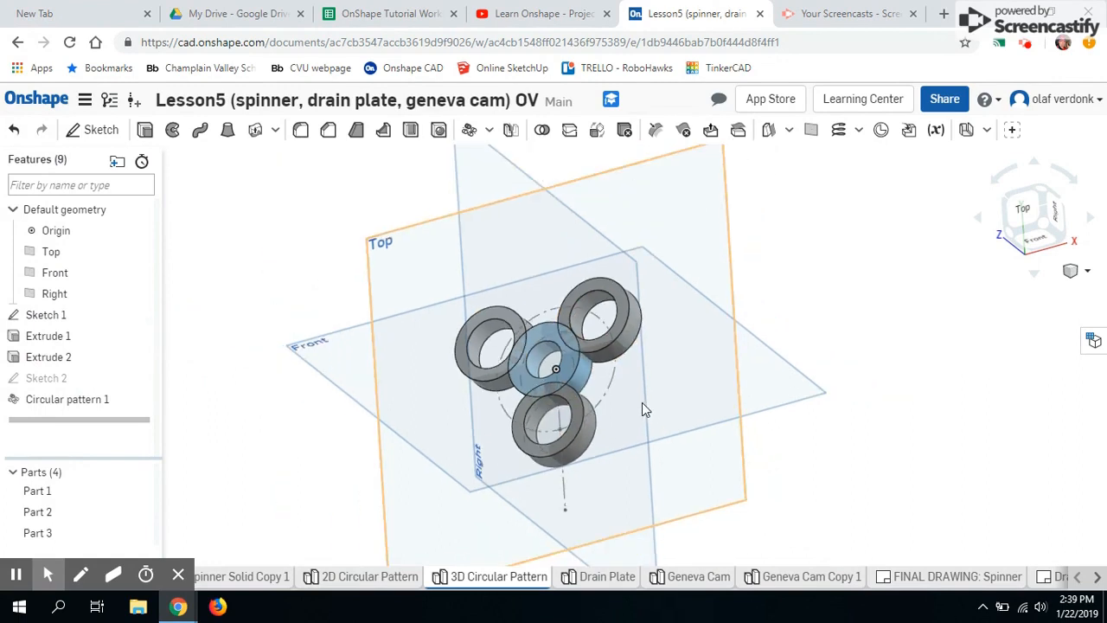
click(542, 130)
drag(413, 245, 691, 497)
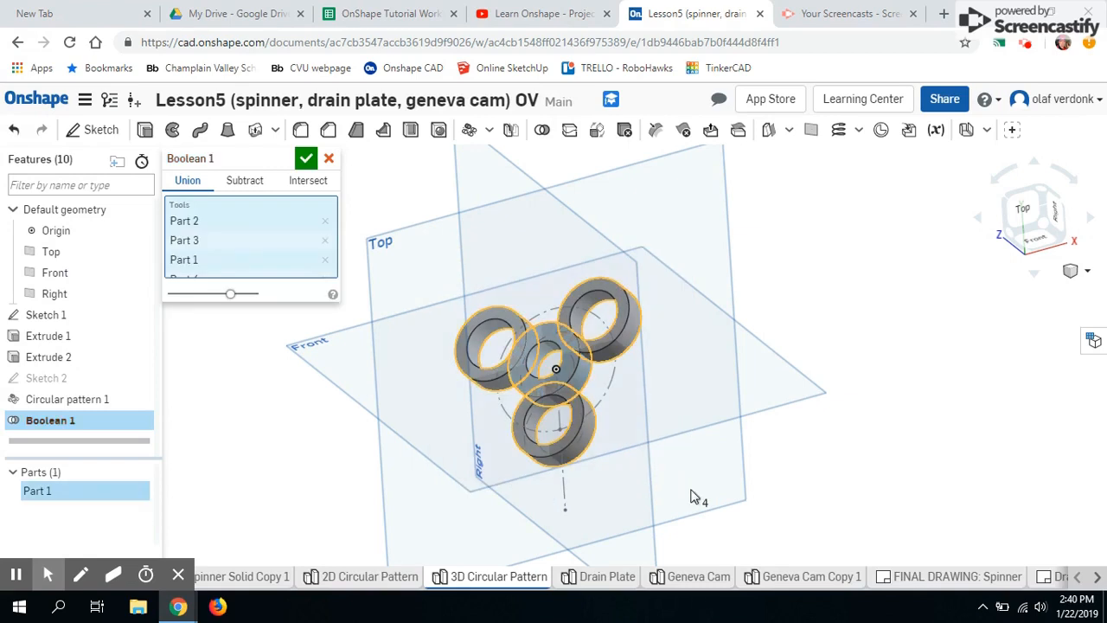
click(306, 158)
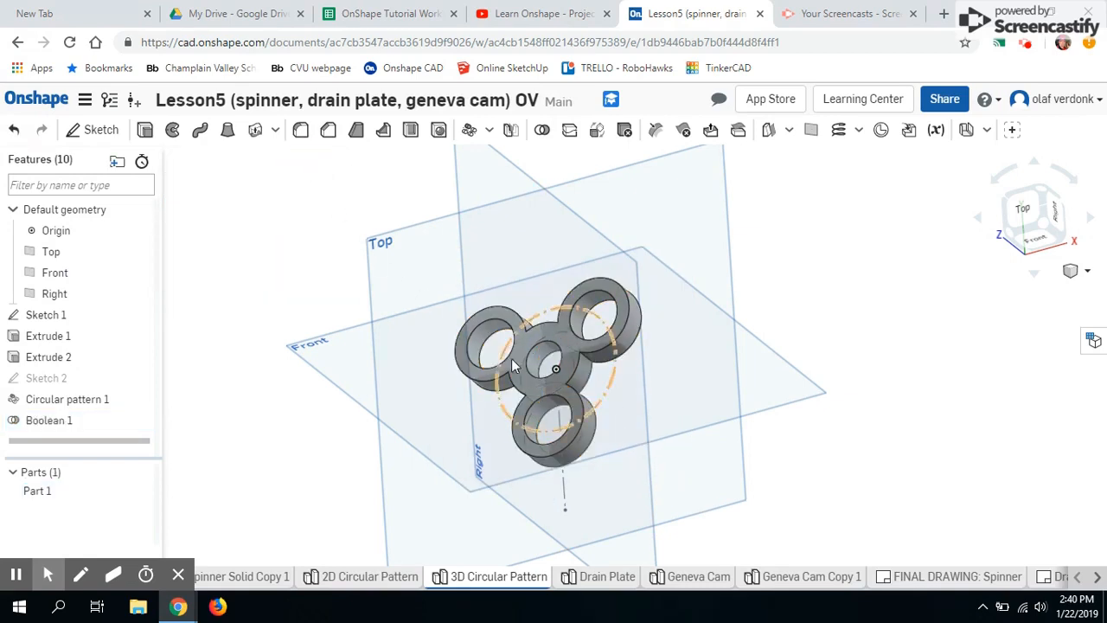
Step: Start a 5 mm circular Fillet and select the first two vertical corner edges where outer rings meet the central ring
right_drag(511, 358, 530, 368)
scroll(554, 377, up, 5)
scroll(518, 292, down, 2)
click(301, 132)
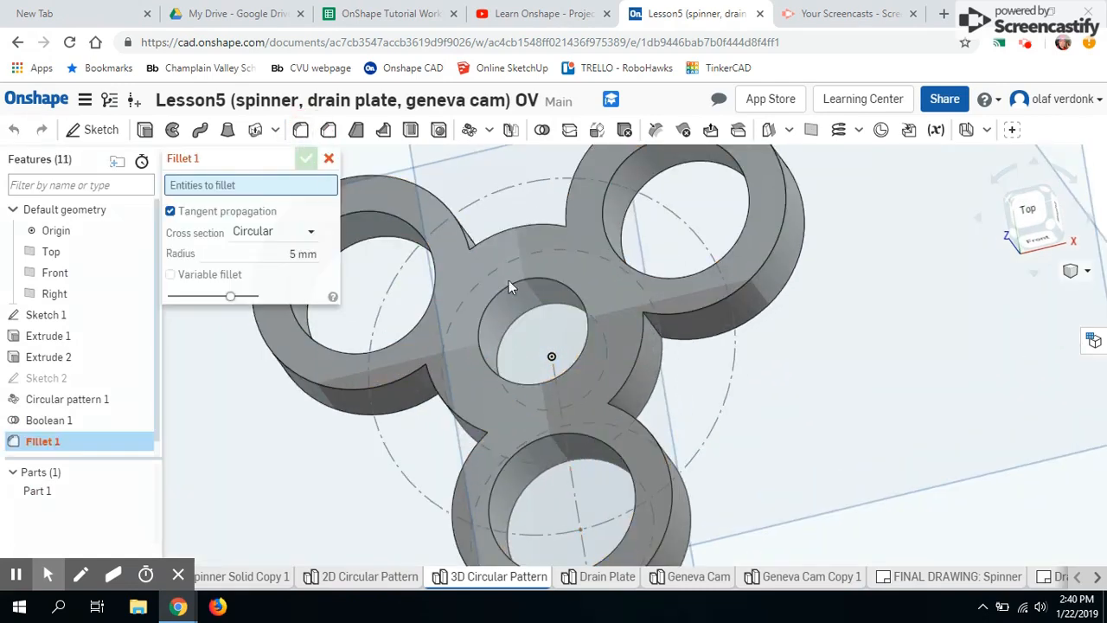
click(649, 325)
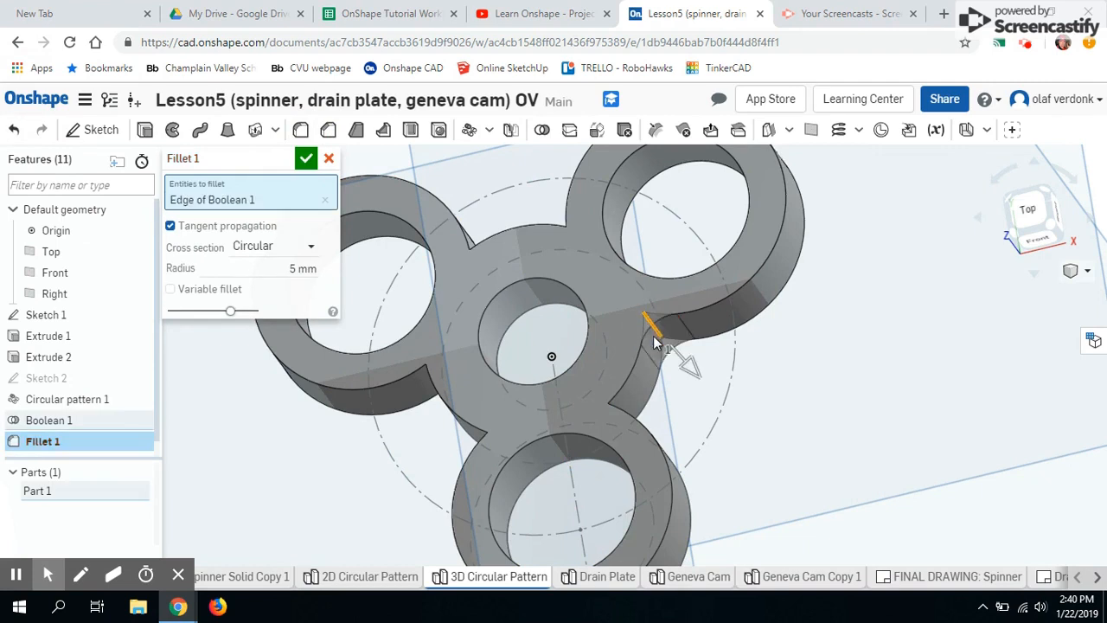
click(650, 364)
right_drag(641, 366, 546, 222)
click(611, 420)
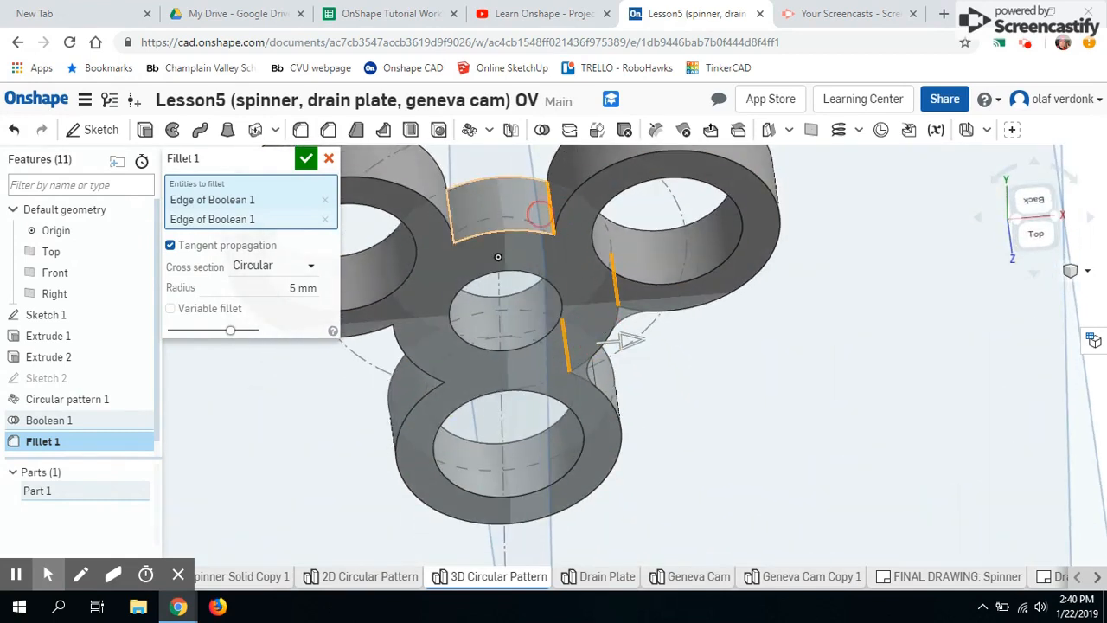
Step: Add the remaining four vertical corner edges between the outer rings and the central ring to the fillet
click(548, 217)
click(450, 217)
right_drag(468, 269, 470, 218)
click(398, 267)
right_drag(389, 343, 294, 320)
click(401, 364)
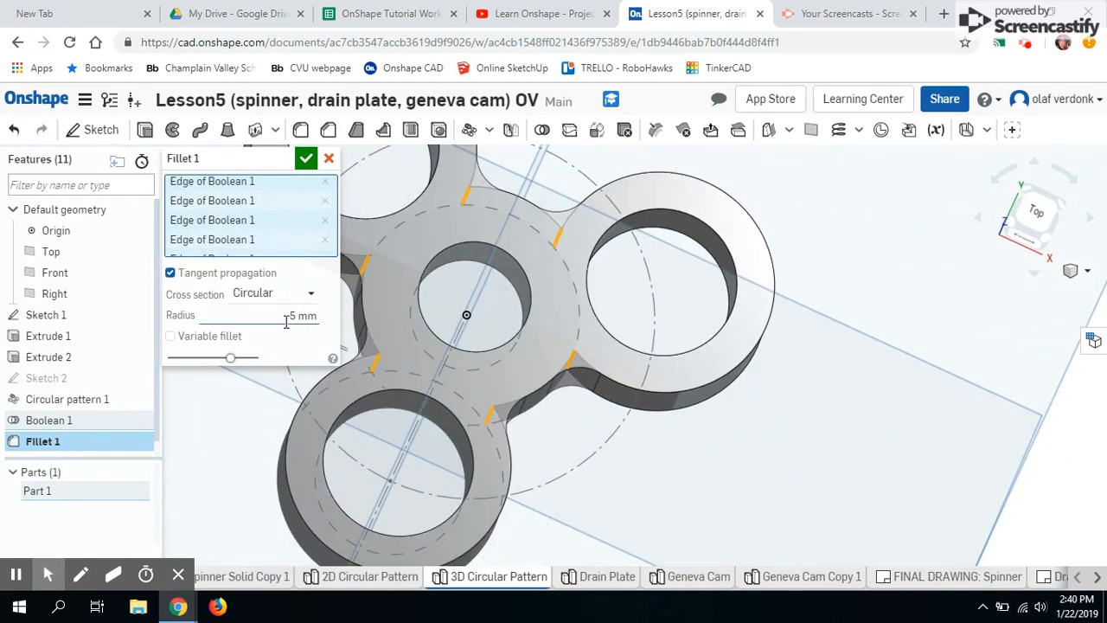
Step: Check the spinner drawing in the YouTube tutorial, return to Onshape and accept the 5 mm fillet
click(523, 13)
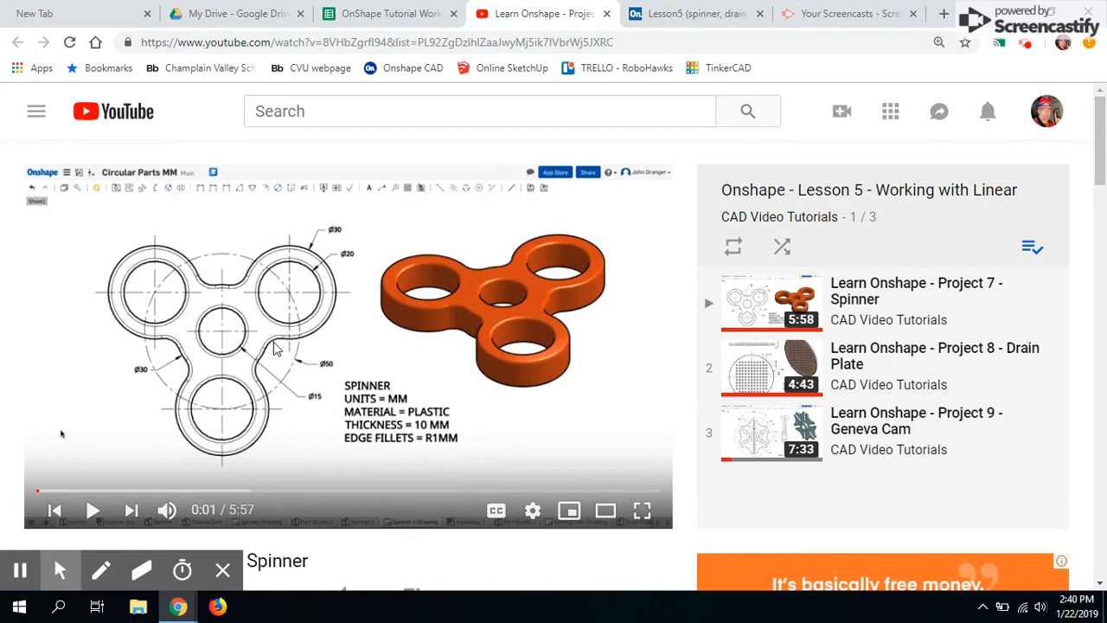
click(687, 13)
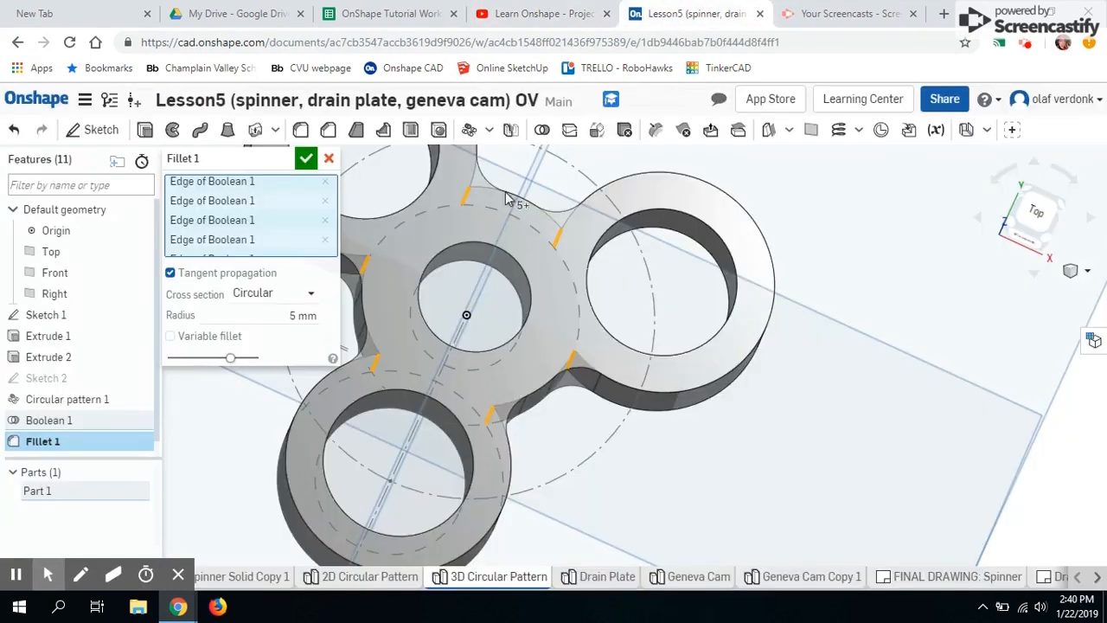
click(305, 158)
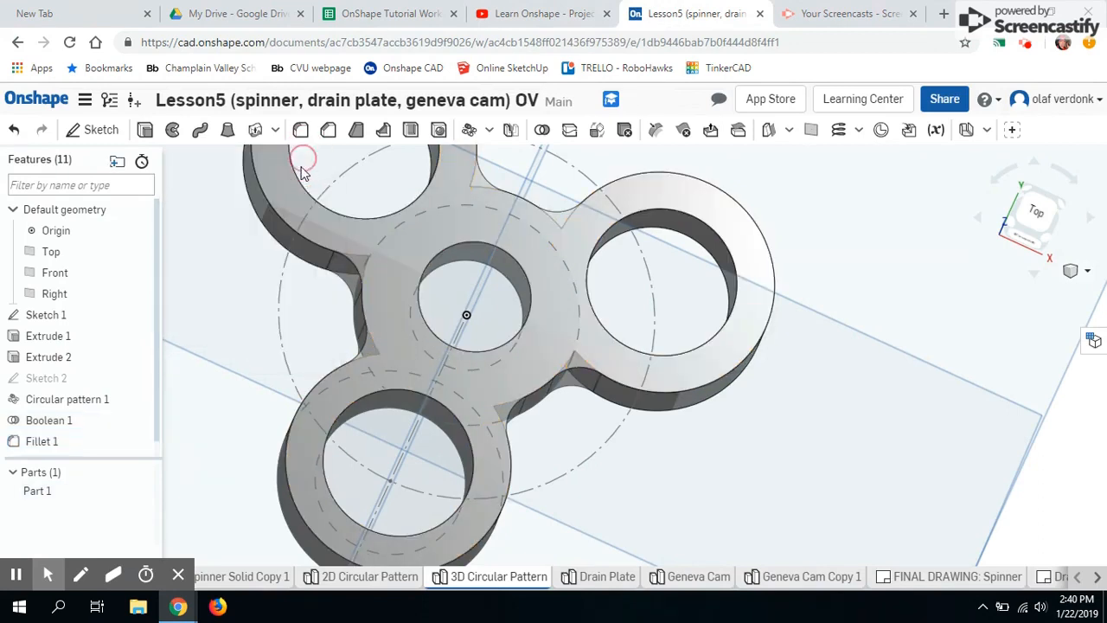
Step: Inspect the filleted spinner from the Top view
click(1034, 213)
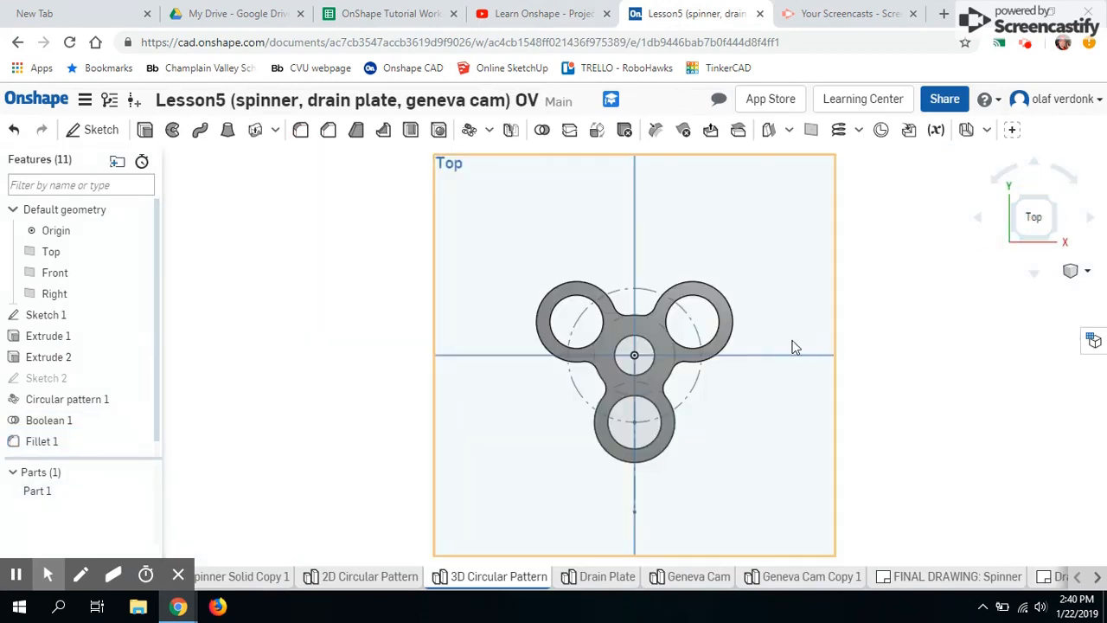
scroll(519, 313, down, 1)
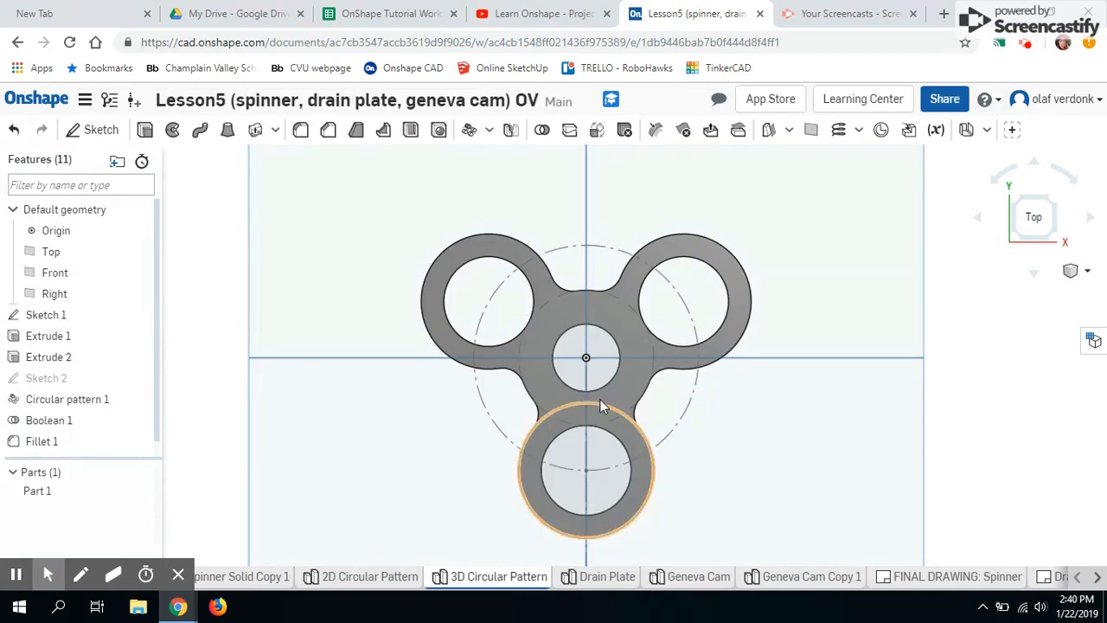
scroll(599, 398, up, 1)
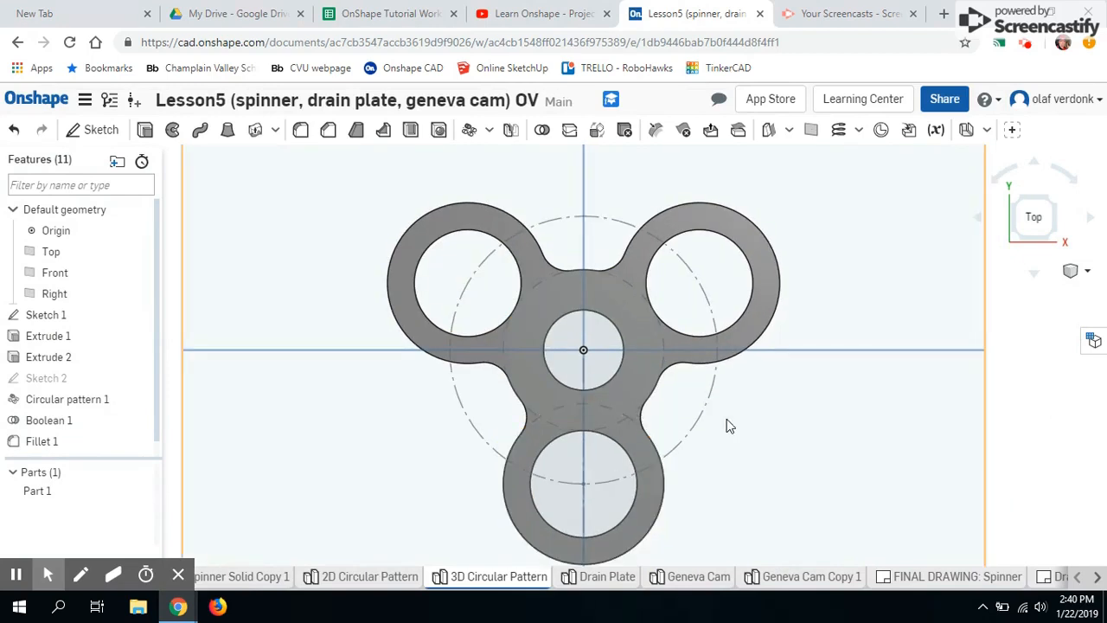